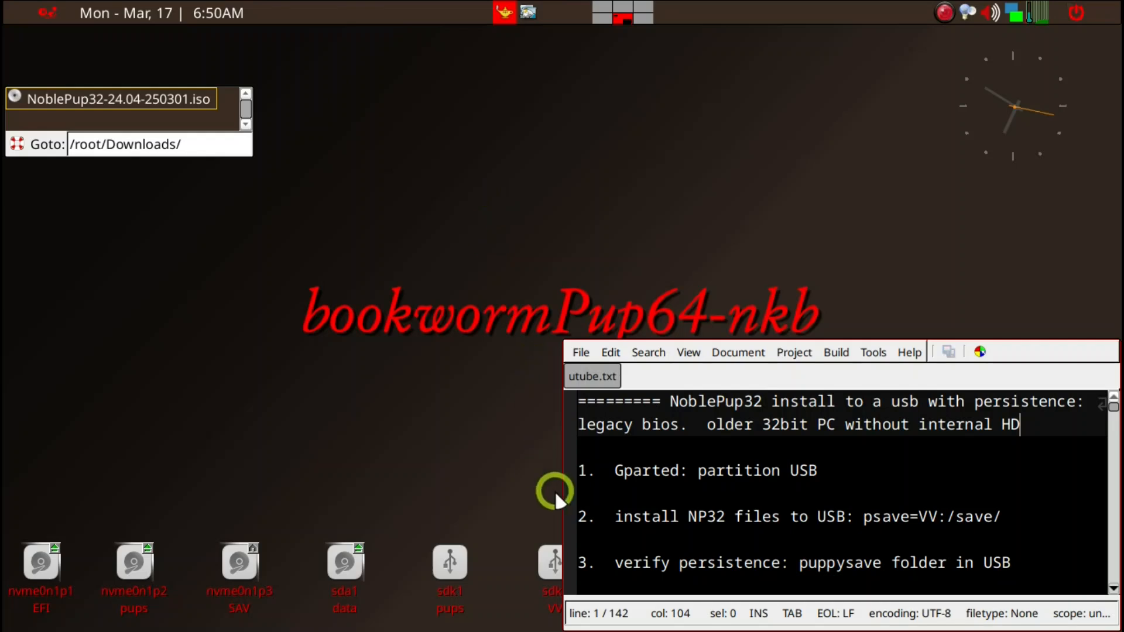
Clear the desktop of open windows and launch the GParted partition editor.
{"action": "left_click", "coordinate": [838, 471]}
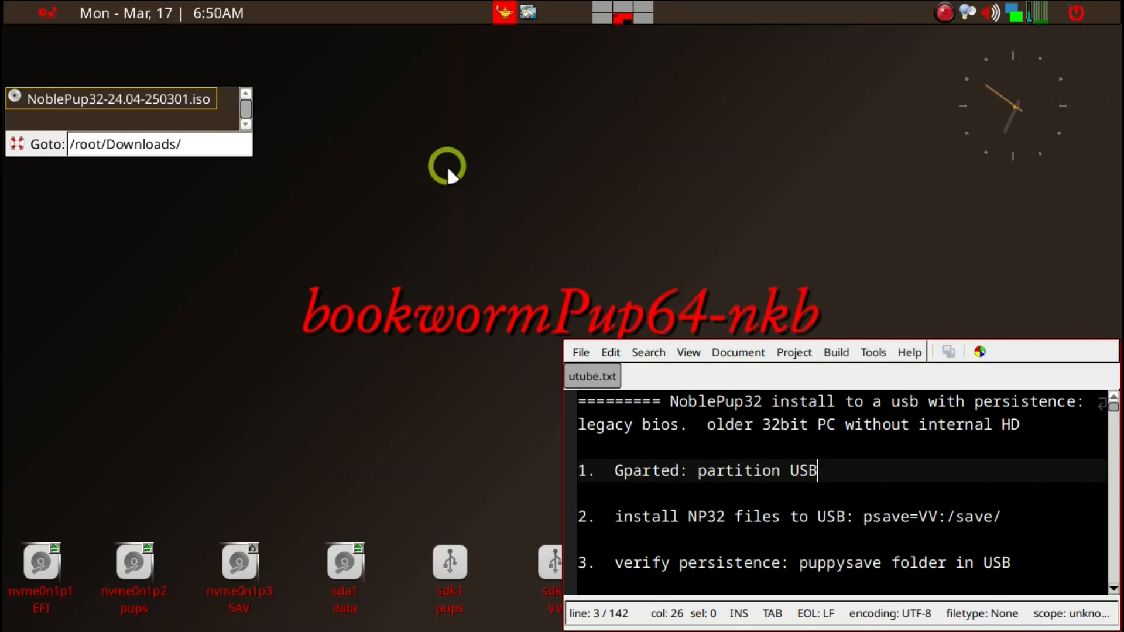
{"action": "key", "text": "super+d"}
{"action": "key", "text": "ctrl+space"}
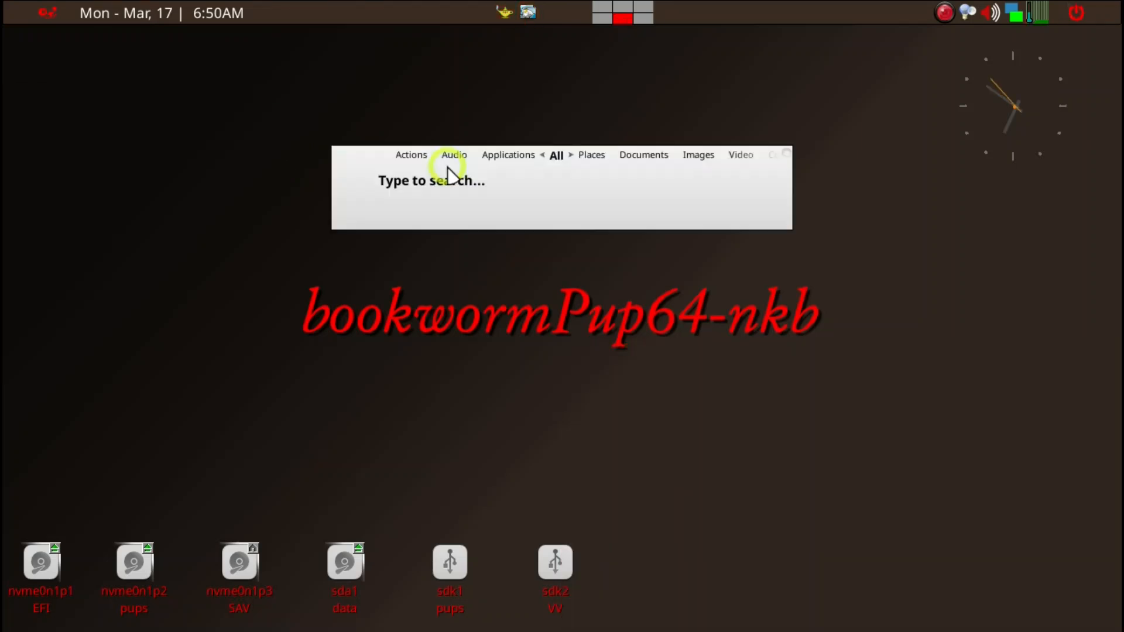
{"action": "type", "text": "gpar"}
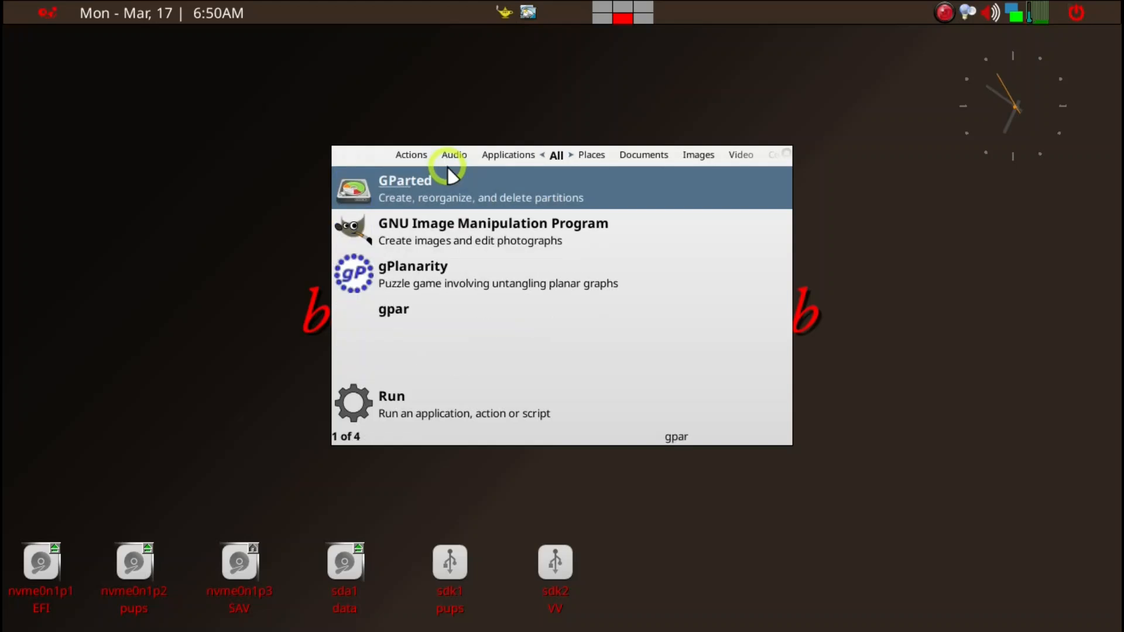
{"action": "key", "text": "Return"}
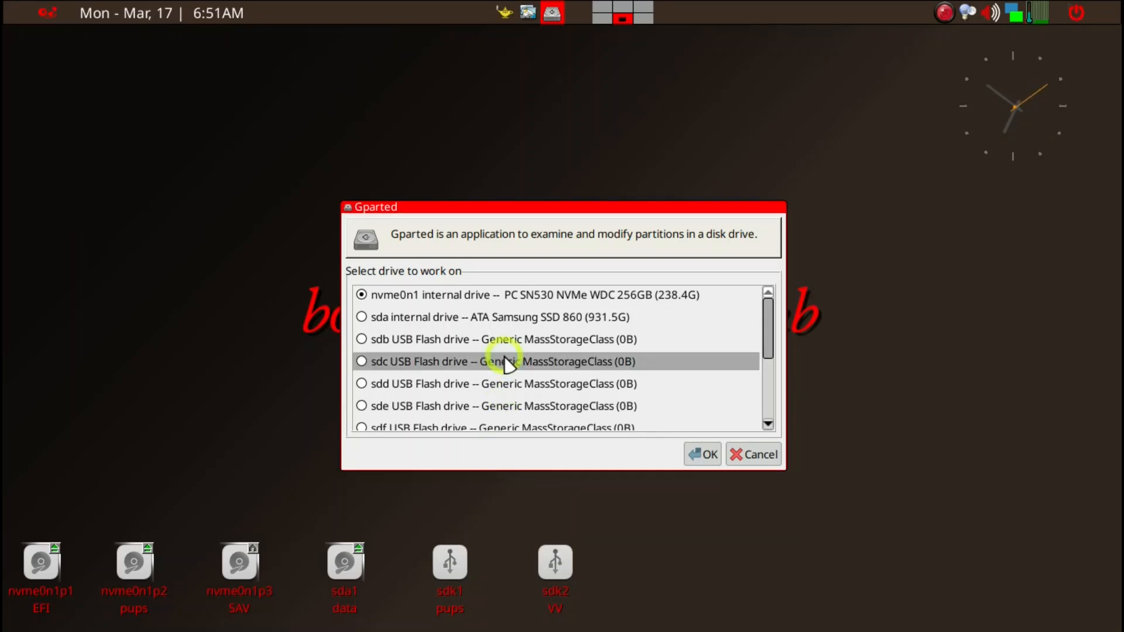
Choose the sdk SanDisk Ultra USB flash drive (28.6G) as the drive to work on and load its partitions.
{"action": "scroll", "coordinate": [508, 358], "scroll_direction": "down", "scroll_amount": 3}
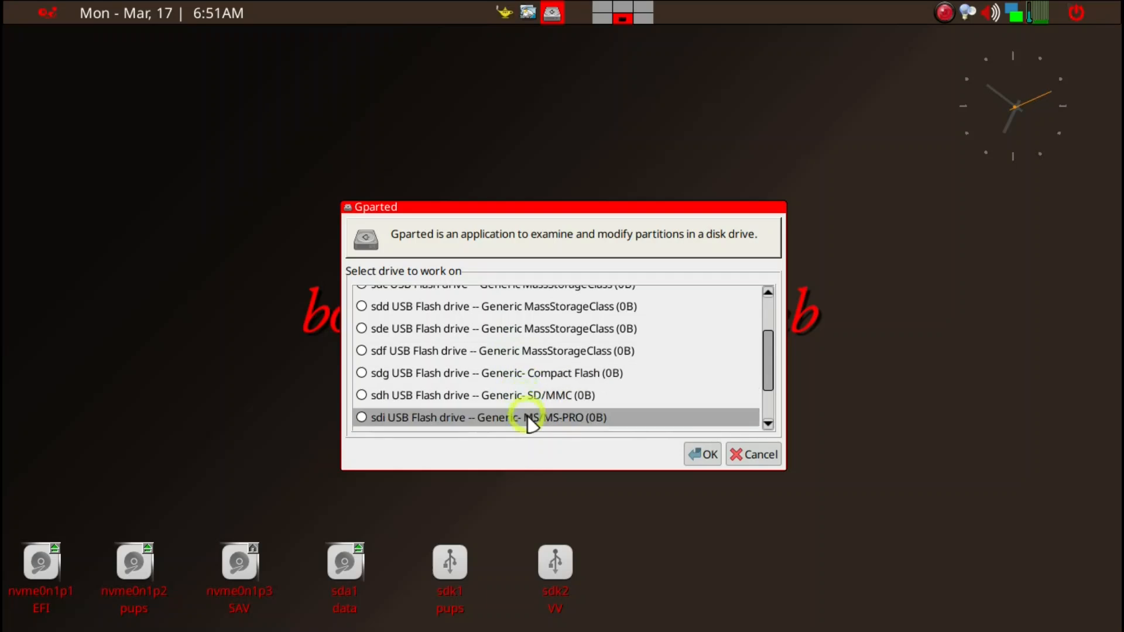
{"action": "scroll", "coordinate": [500, 398], "scroll_direction": "down", "scroll_amount": 2}
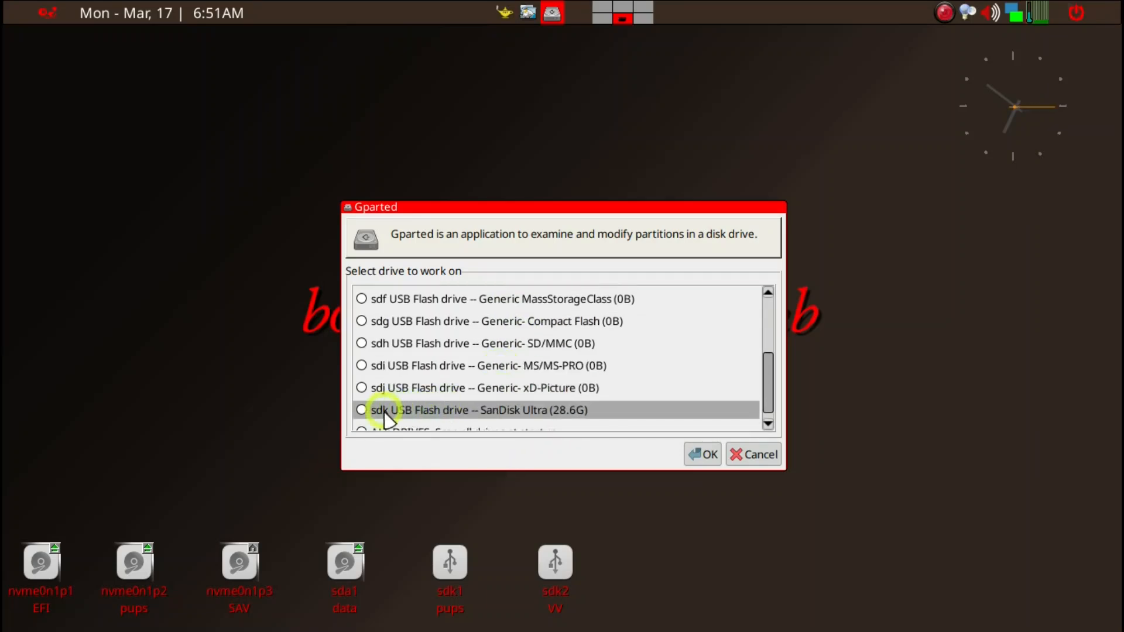
{"action": "left_click", "coordinate": [363, 412]}
{"action": "left_click", "coordinate": [703, 454]}
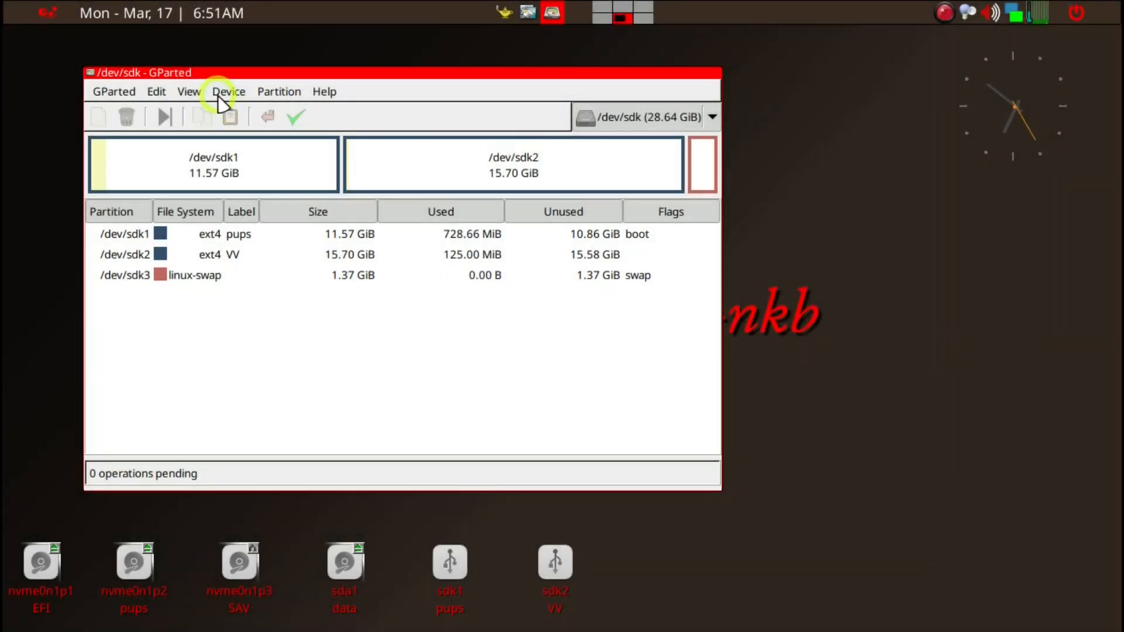
Create a new msdos partition table on /dev/sdk, erasing the entire USB drive.
{"action": "left_click", "coordinate": [221, 96]}
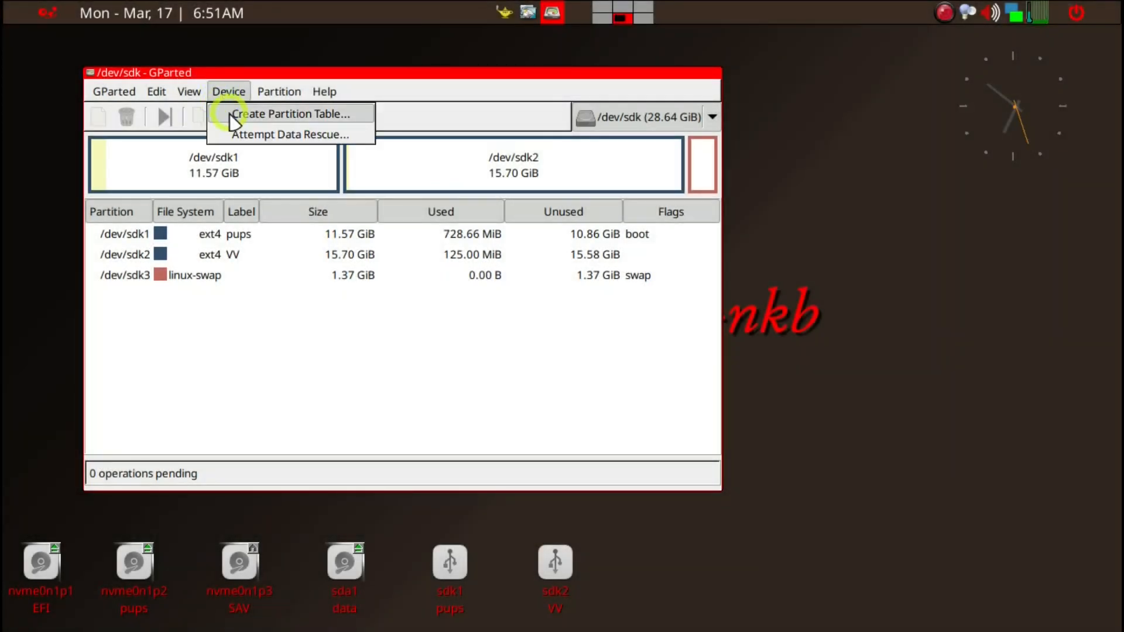
{"action": "left_click", "coordinate": [230, 113]}
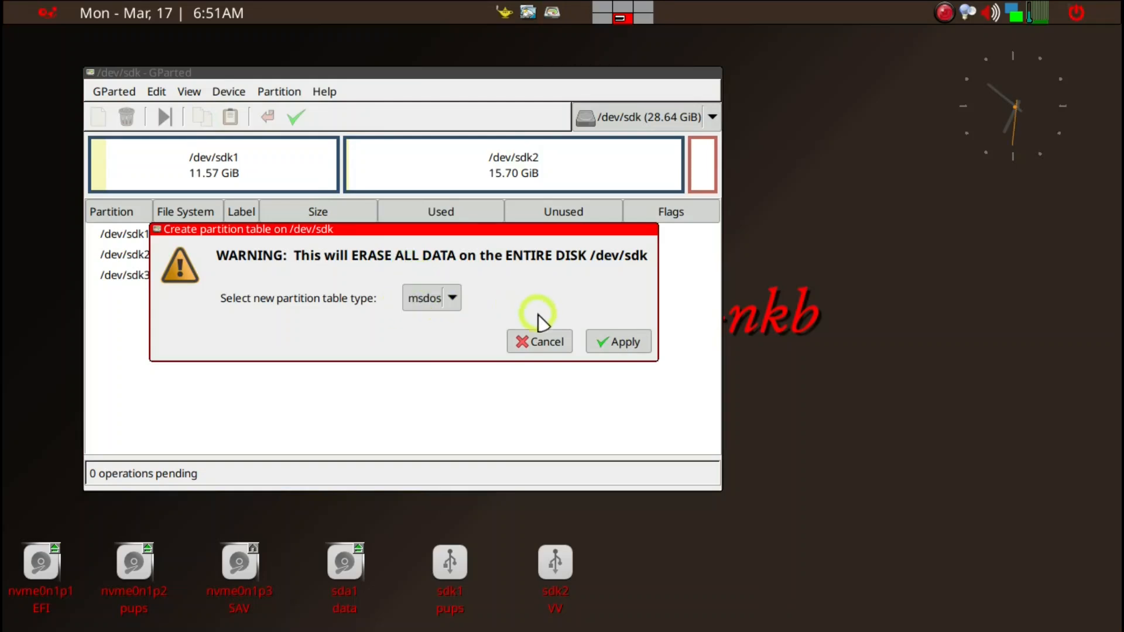
{"action": "left_click", "coordinate": [622, 342]}
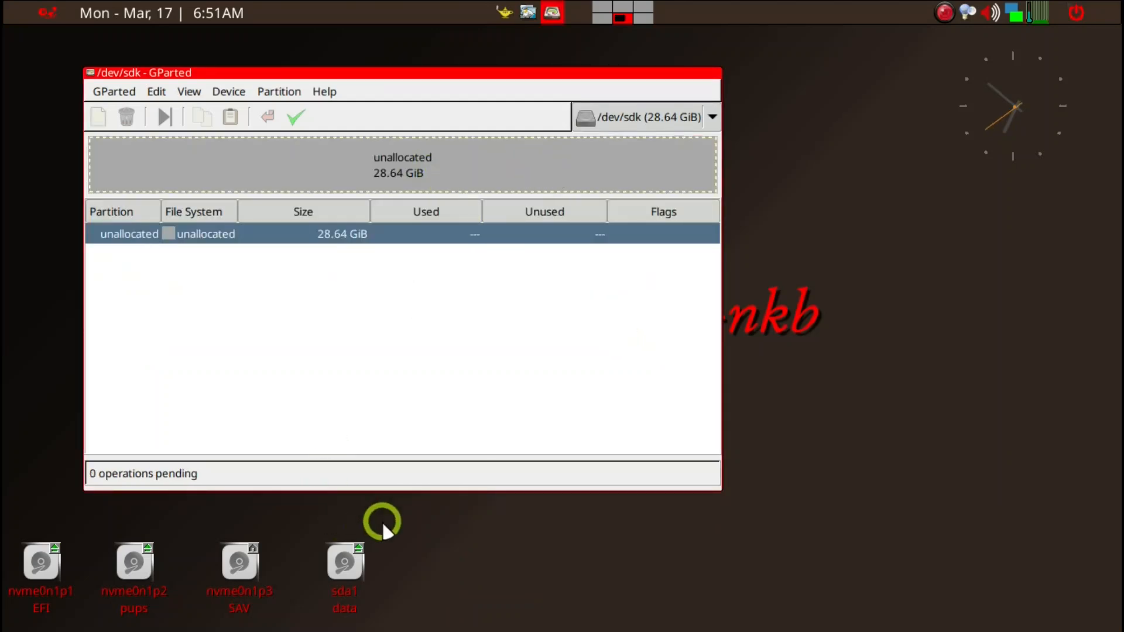
Add a 10000 MiB ext4 primary partition labelled "pups" at the start of the unallocated space.
{"action": "right_click", "coordinate": [346, 172]}
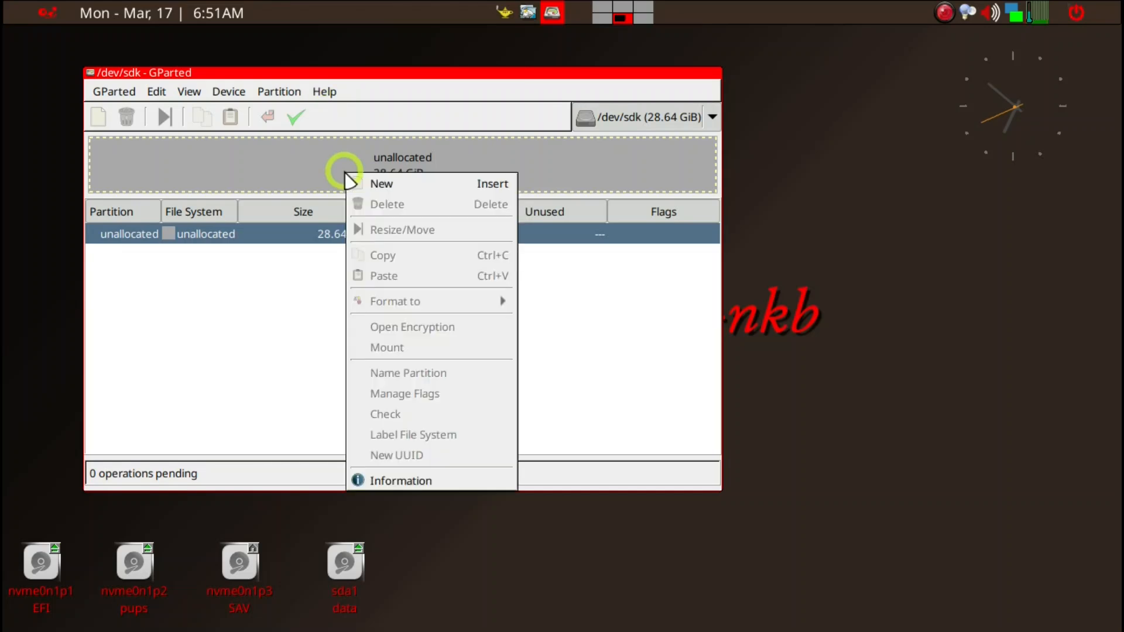
{"action": "left_click", "coordinate": [358, 183]}
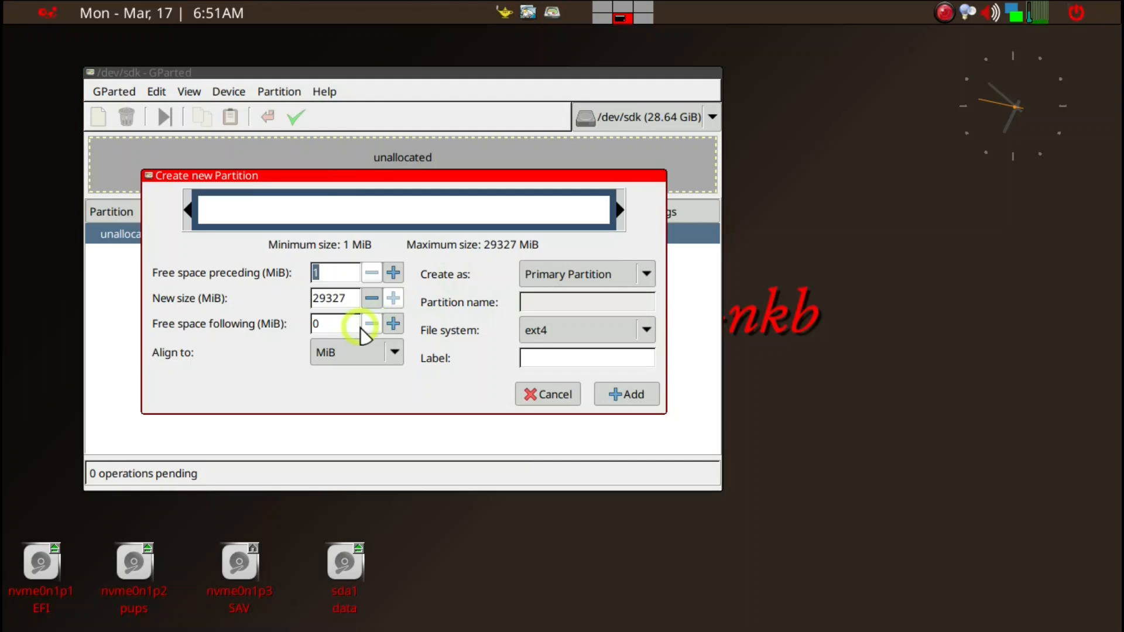
{"action": "key", "text": "Tab"}
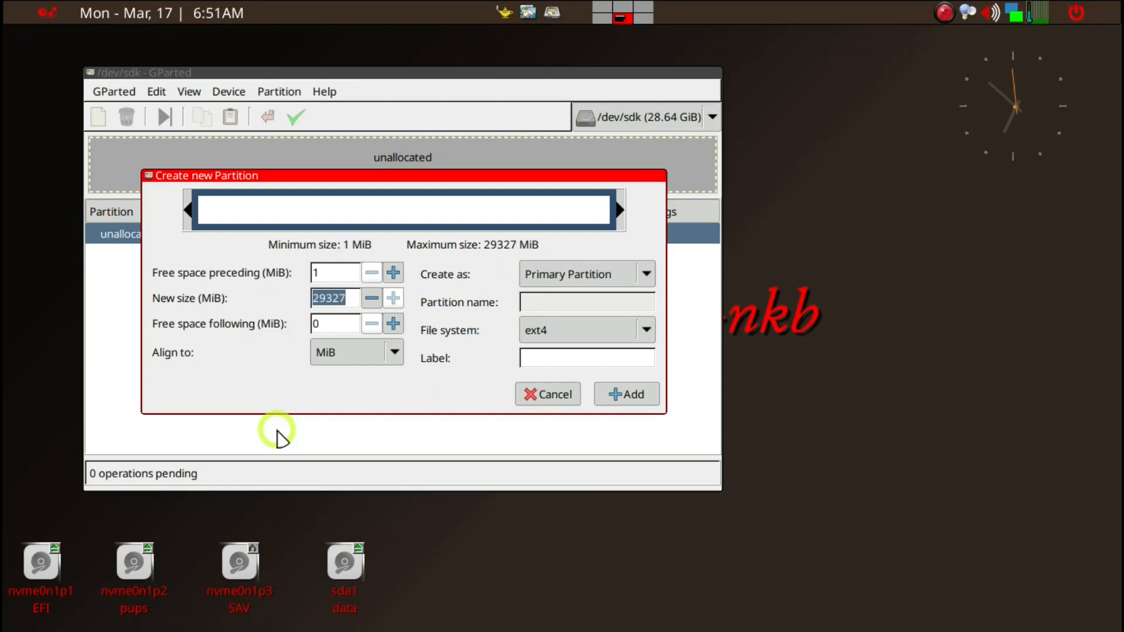
{"action": "type", "text": "10000"}
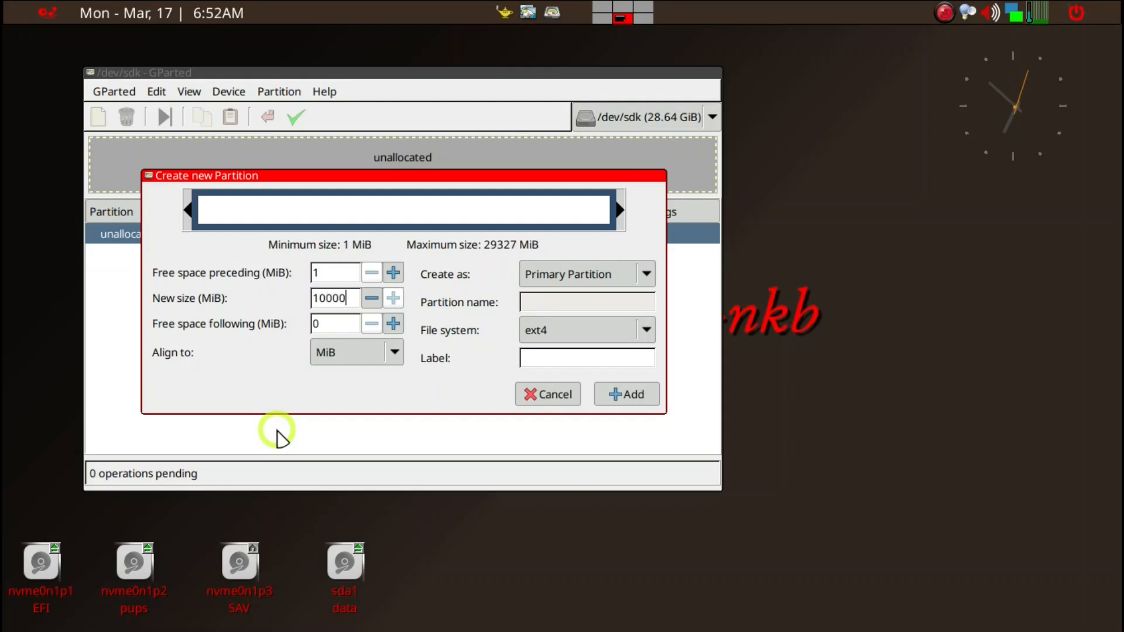
{"action": "left_click", "coordinate": [536, 356]}
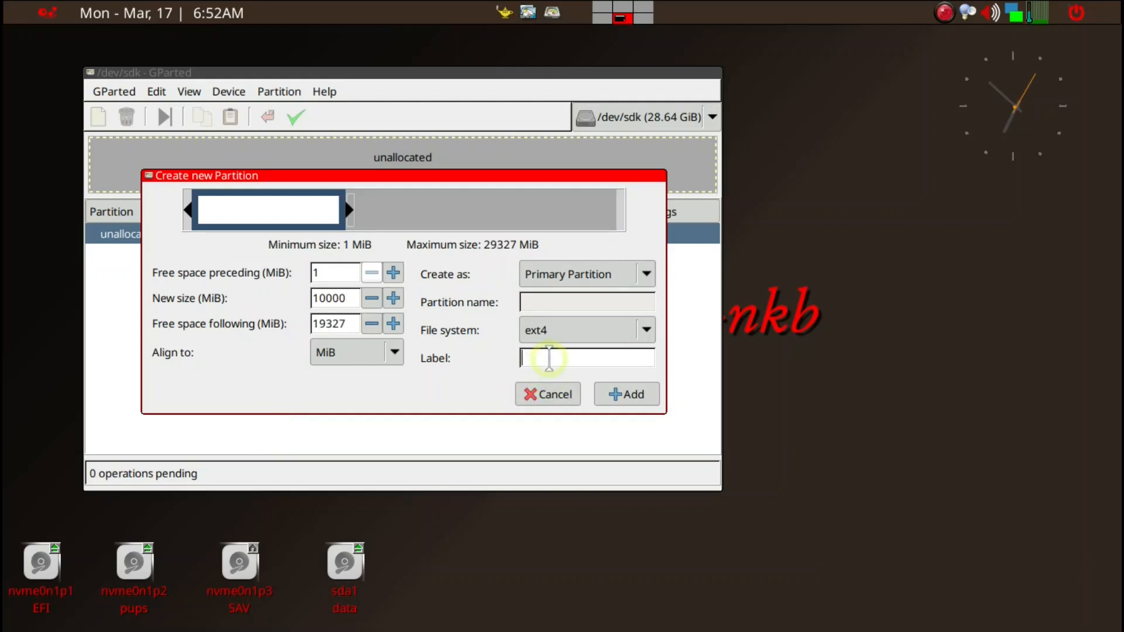
{"action": "type", "text": "pups"}
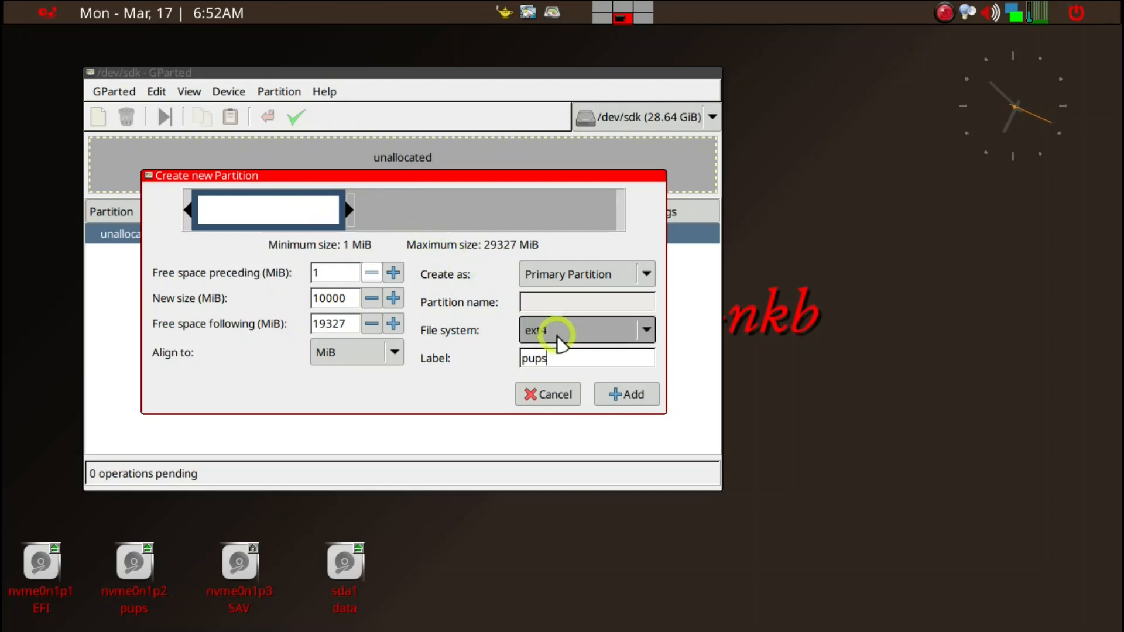
{"action": "left_click", "coordinate": [622, 397]}
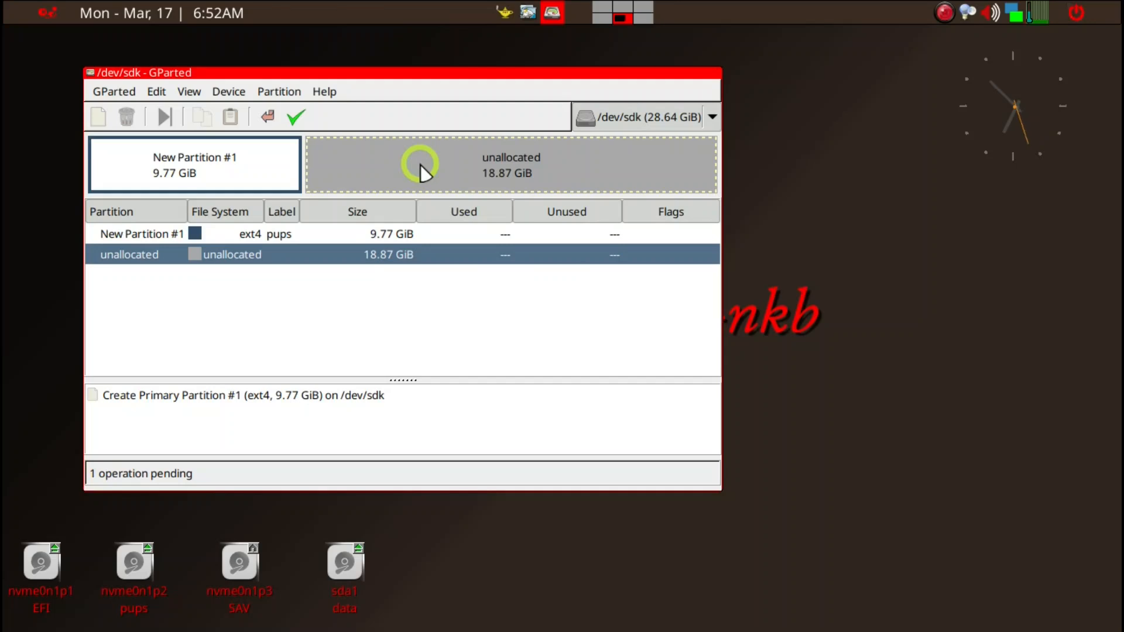
Add an ext4 primary partition labelled "VV" of about 18090 MiB, leaving about 1237 MiB free after it.
{"action": "right_click", "coordinate": [472, 173]}
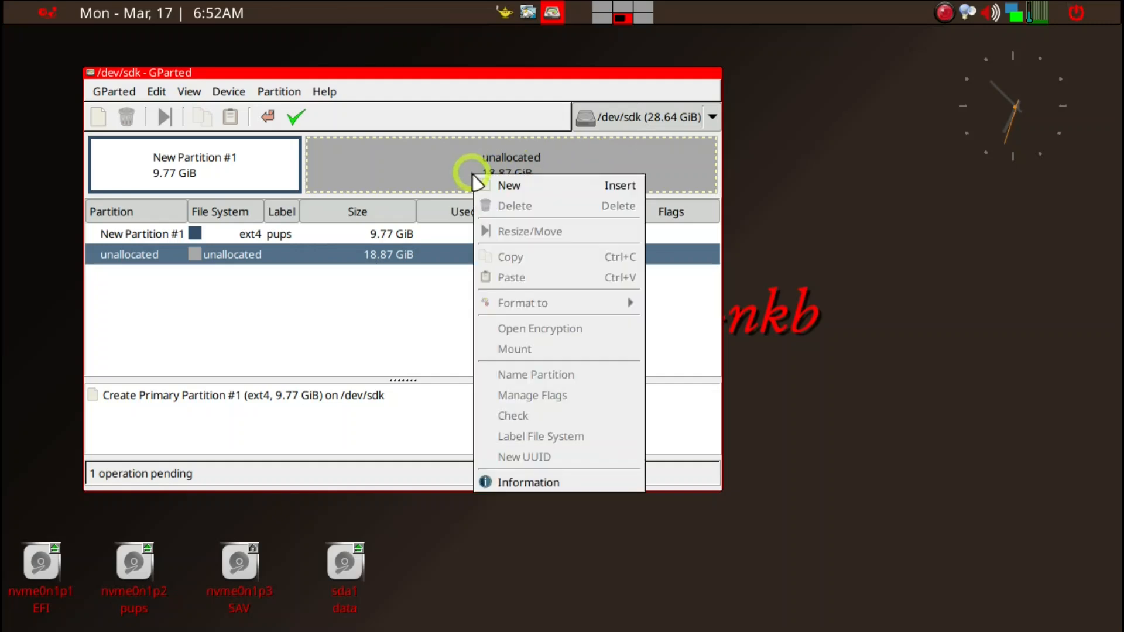
{"action": "left_click", "coordinate": [519, 184]}
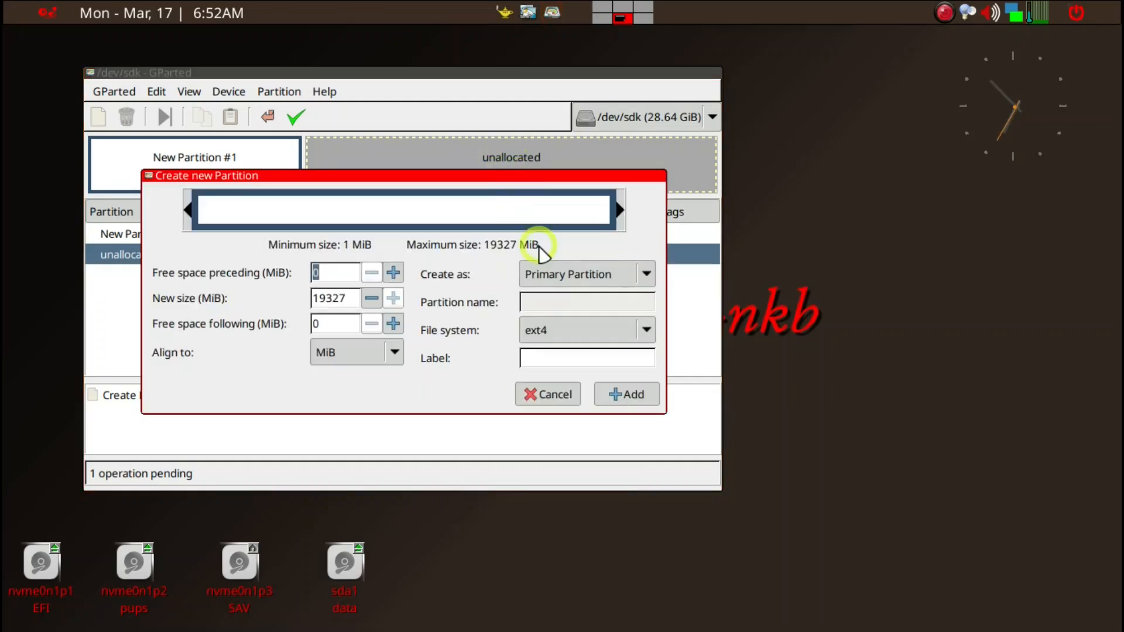
{"action": "left_click", "coordinate": [582, 358]}
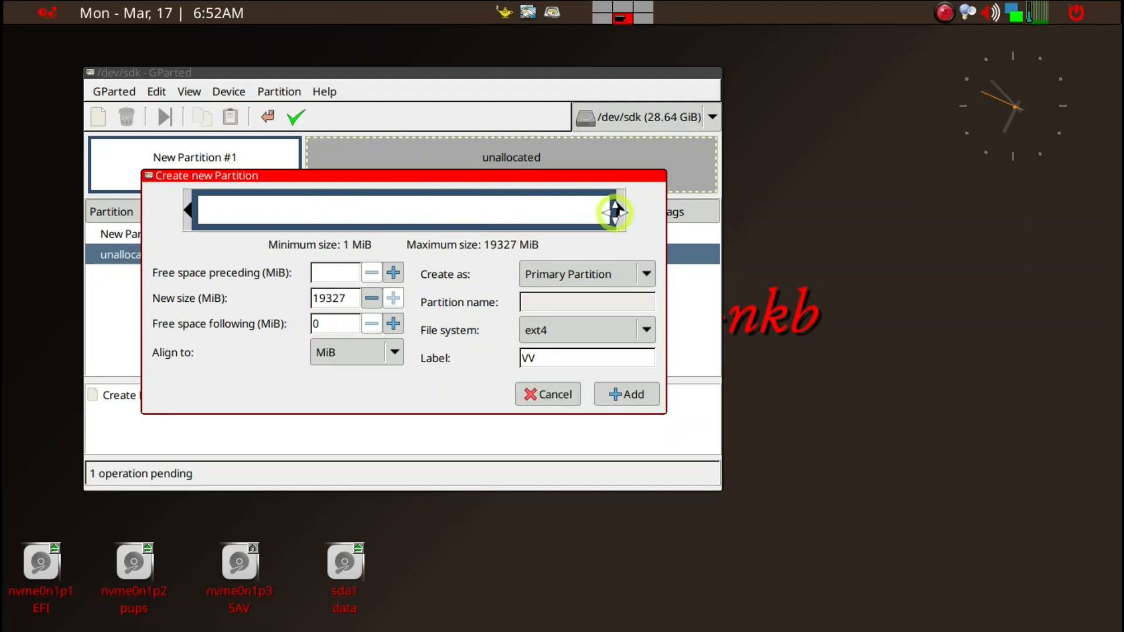
{"action": "left_click_drag", "start_coordinate": [616, 212], "coordinate": [588, 211]}
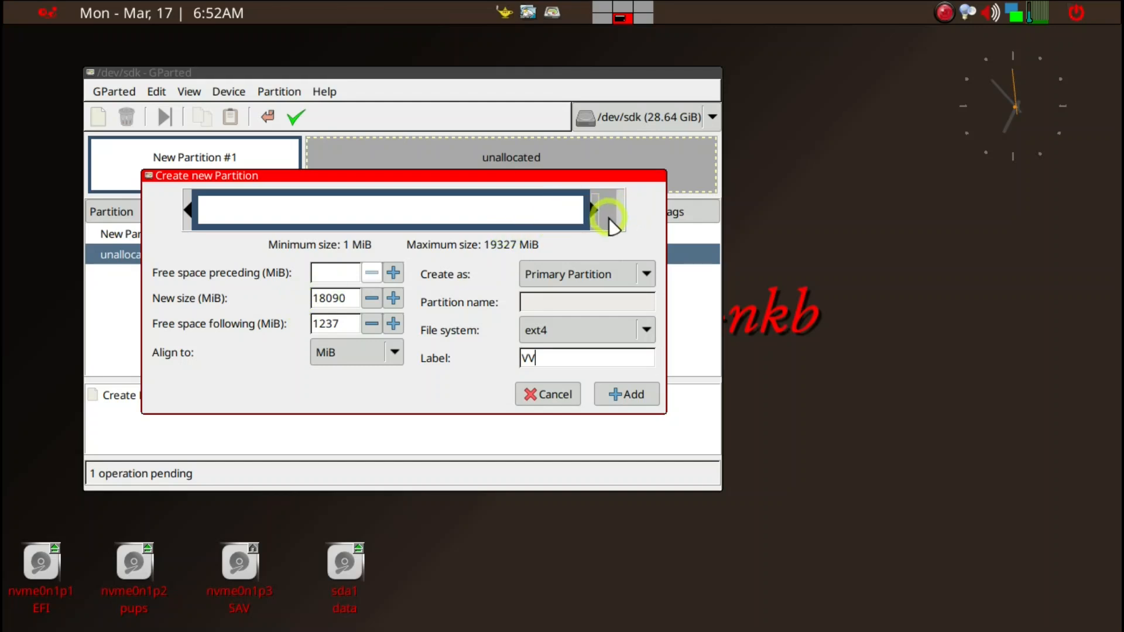
{"action": "left_click", "coordinate": [642, 393]}
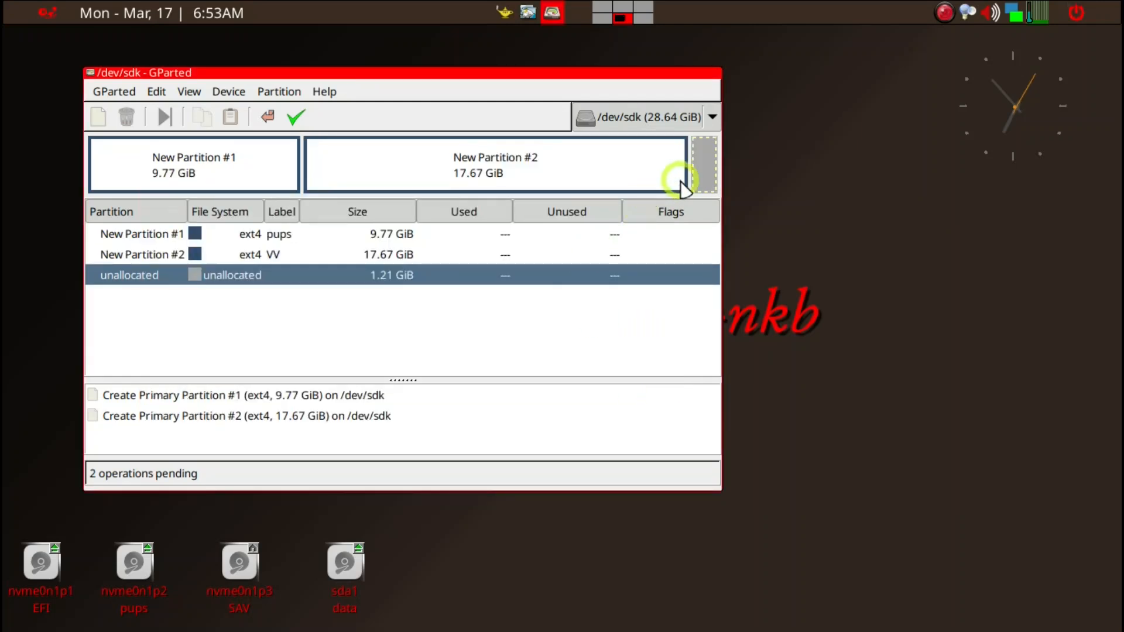
Add a 1237 MiB linux-swap primary partition in the remaining unallocated space and apply all pending operations.
{"action": "right_click", "coordinate": [701, 177]}
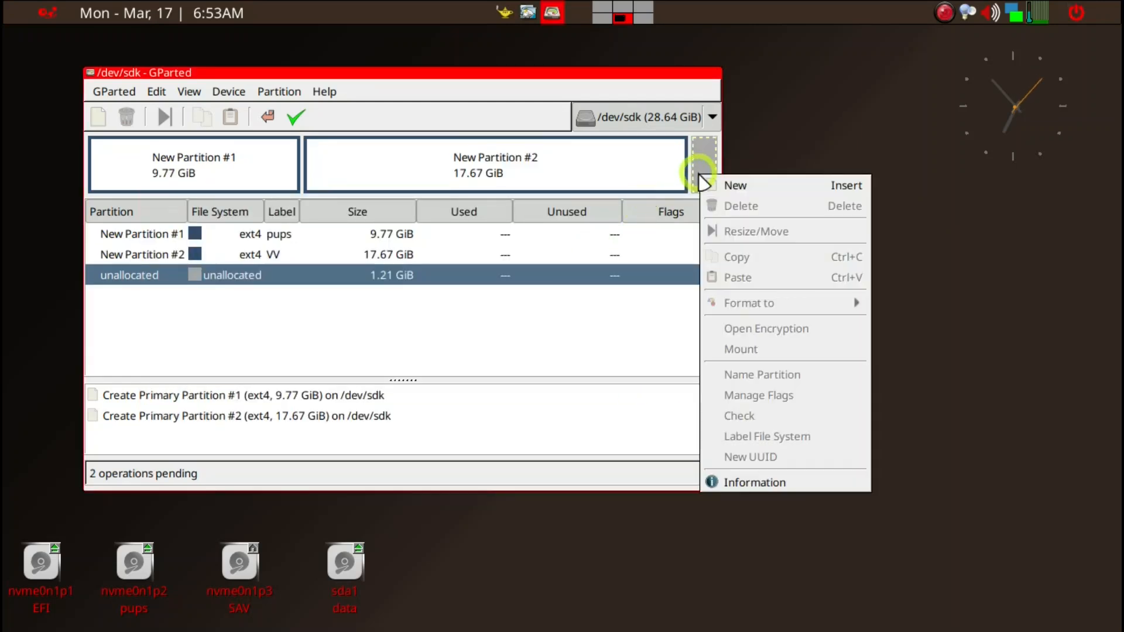
{"action": "left_click", "coordinate": [728, 182]}
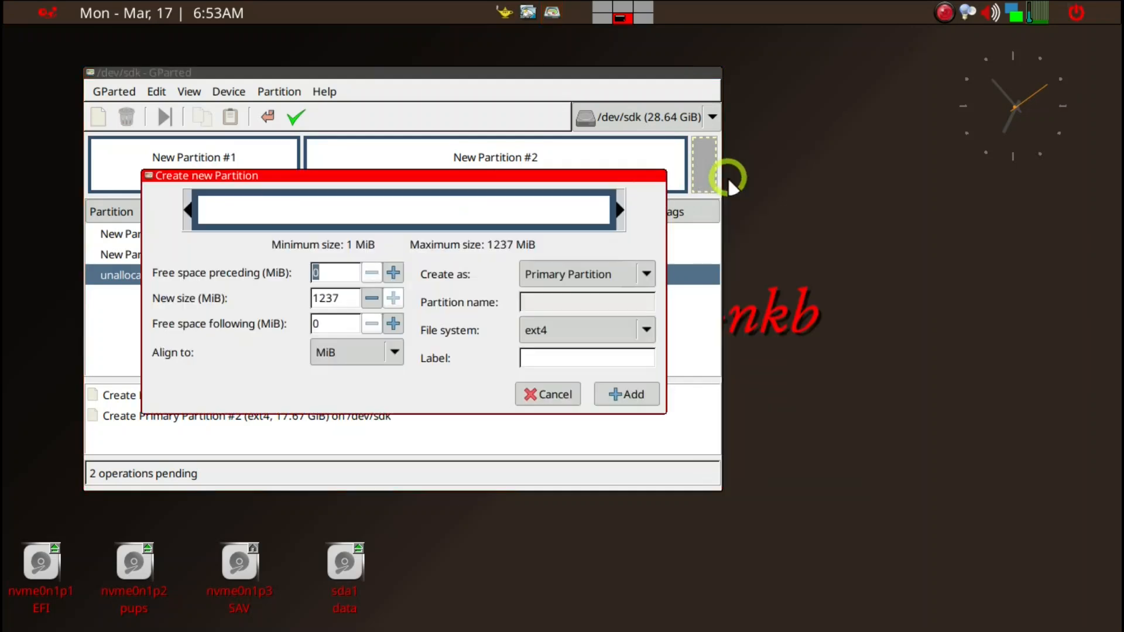
{"action": "left_click", "coordinate": [624, 326]}
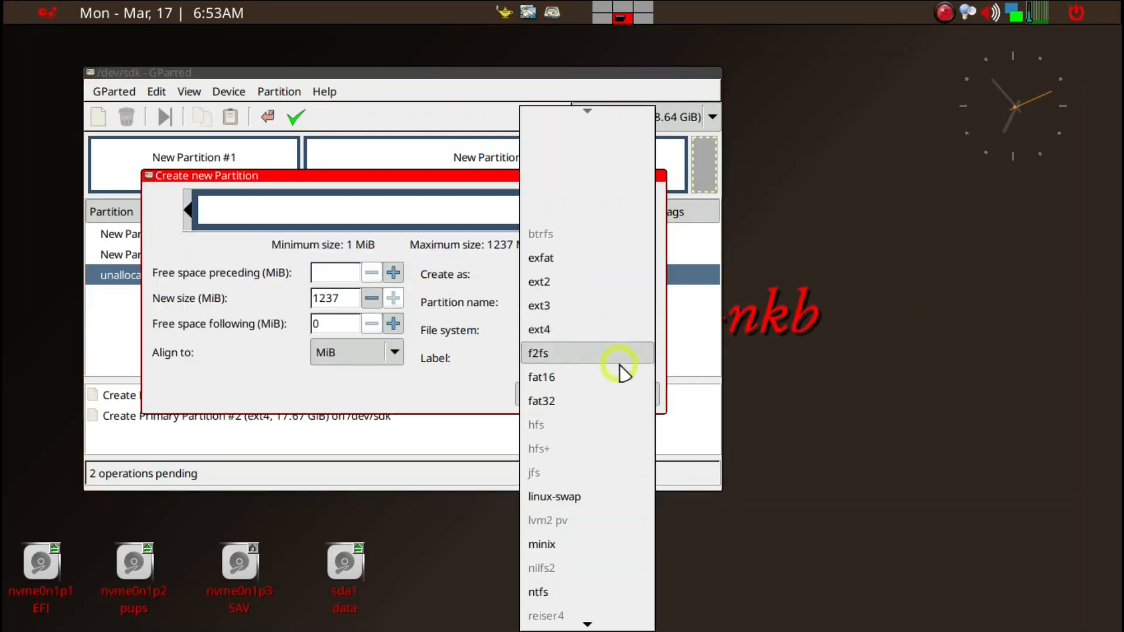
{"action": "left_click", "coordinate": [595, 497]}
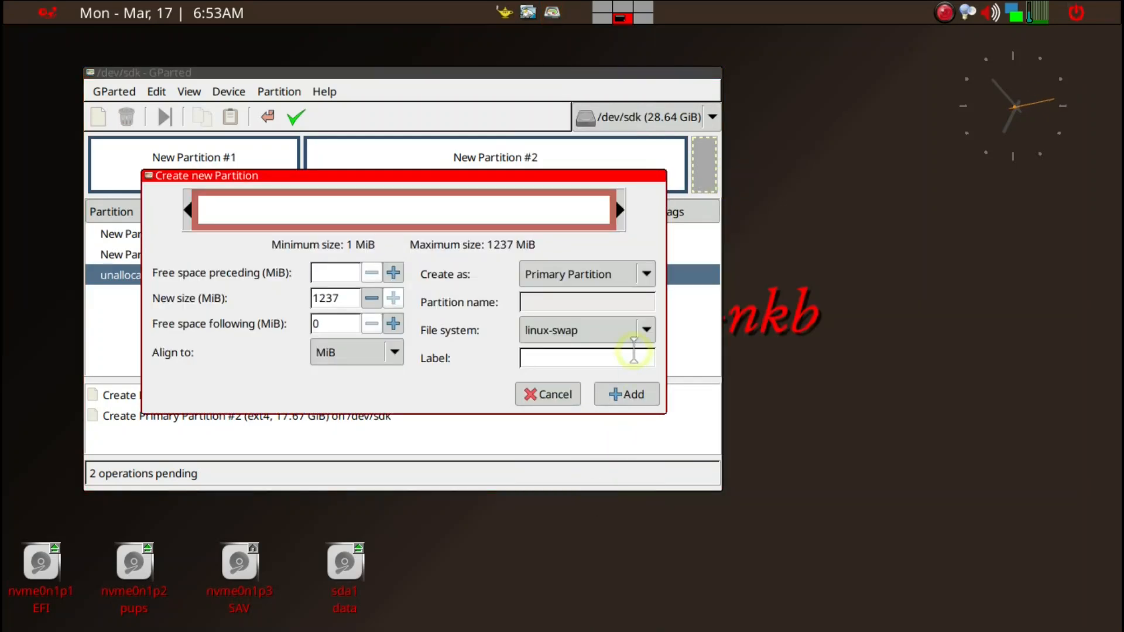
{"action": "left_click", "coordinate": [635, 394]}
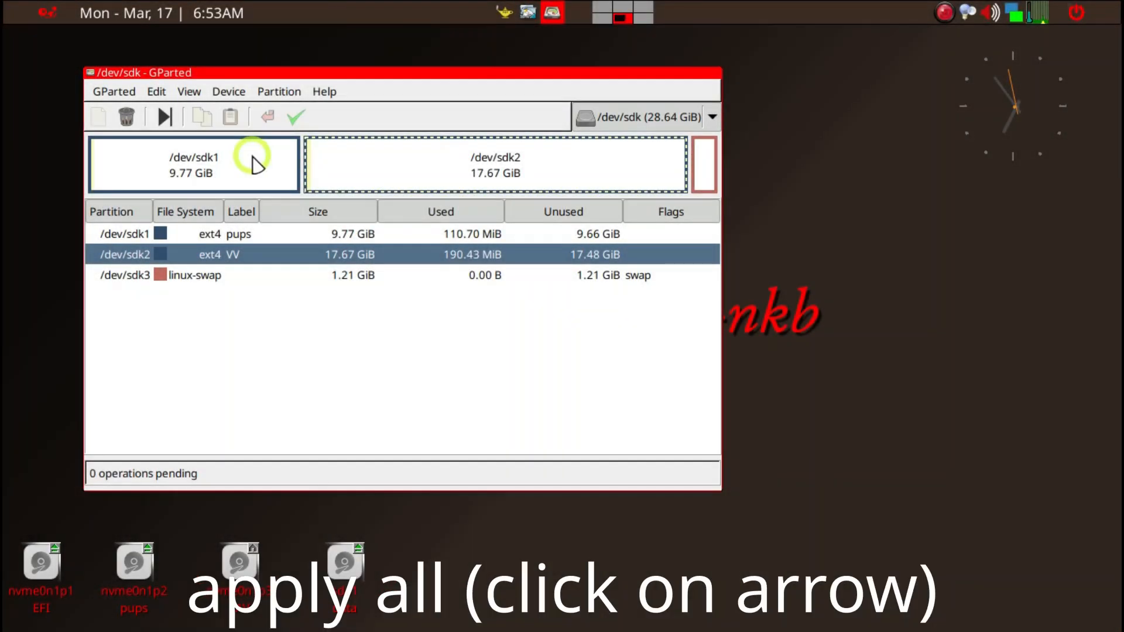
Set the boot flag on the /dev/sdk1 "pups" partition and close the flag settings.
{"action": "left_click", "coordinate": [256, 164]}
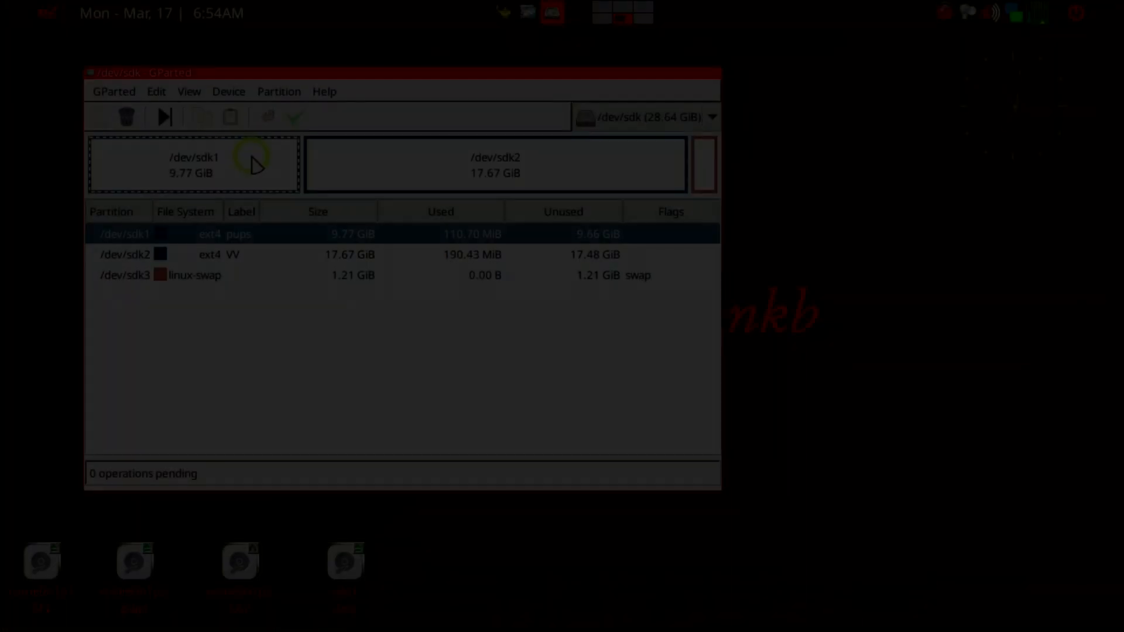
{"action": "right_click", "coordinate": [256, 164]}
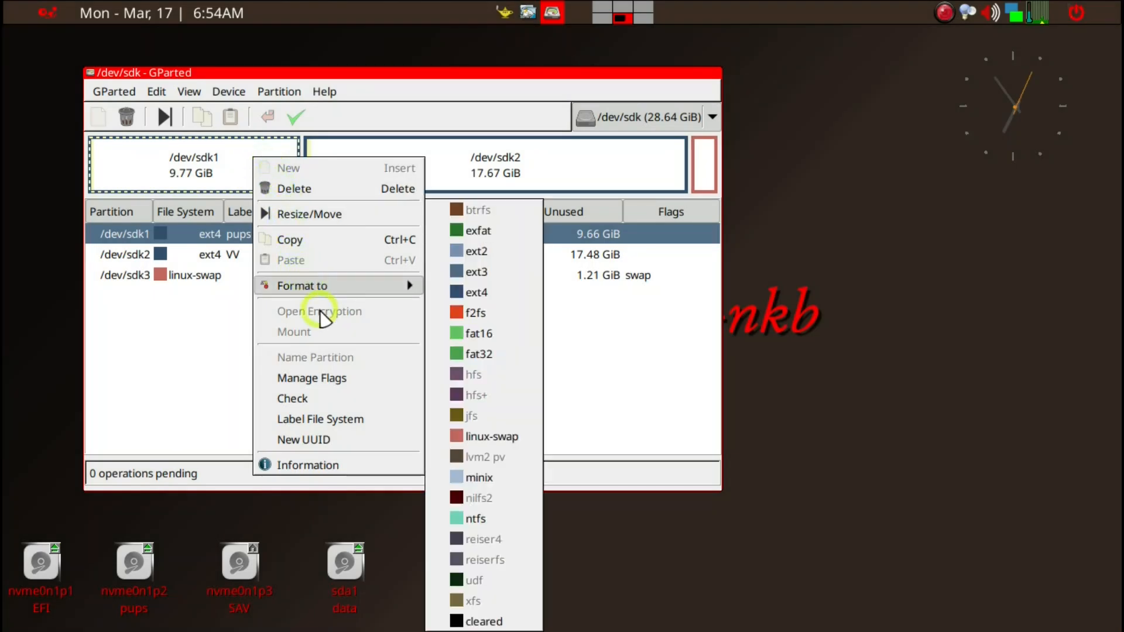
{"action": "left_click", "coordinate": [331, 380]}
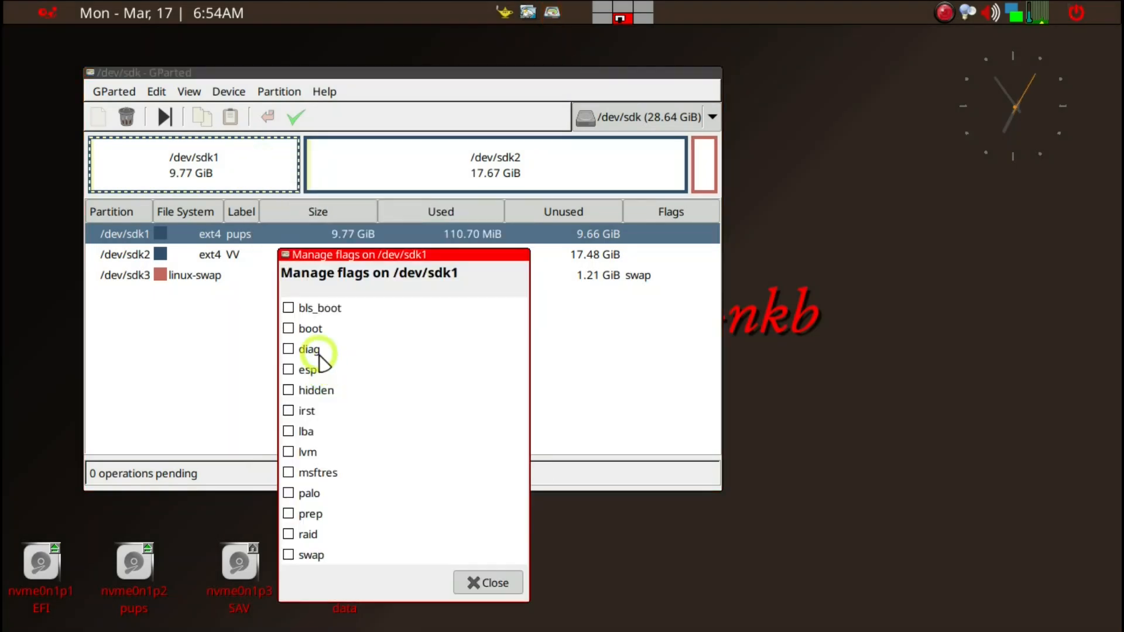
{"action": "left_click", "coordinate": [289, 328]}
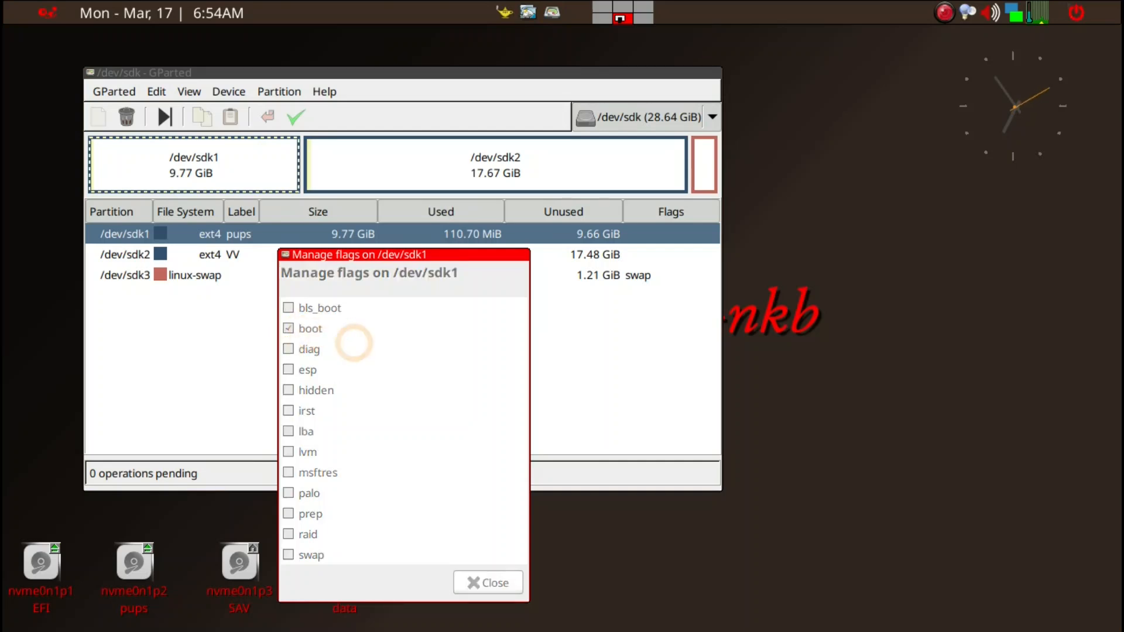
{"action": "left_click", "coordinate": [472, 581]}
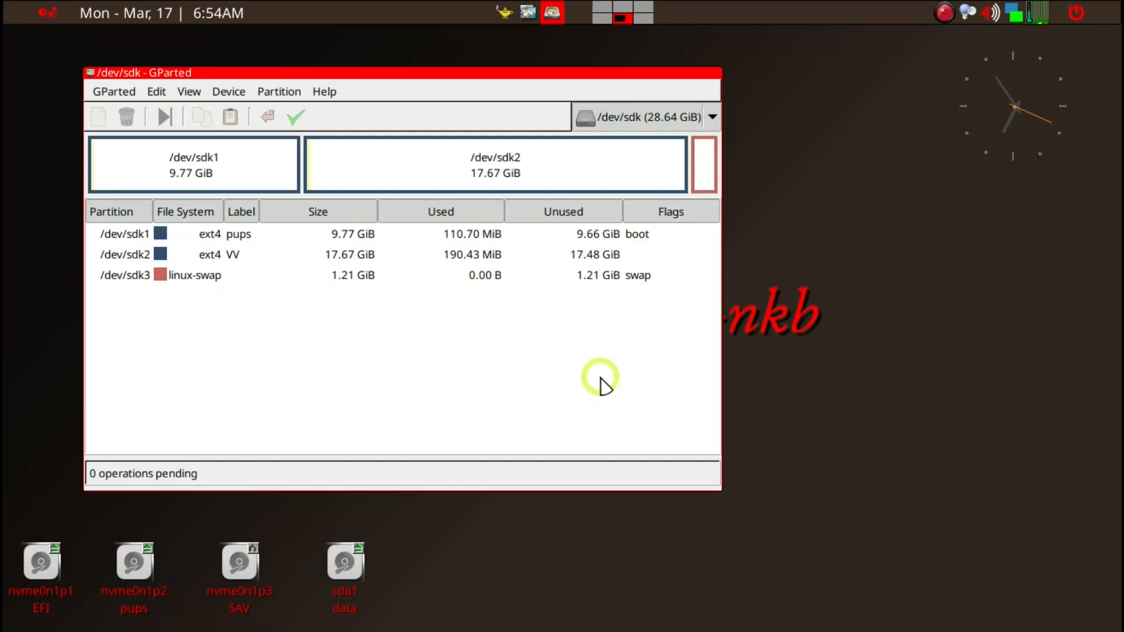
Quit GParted, then dismiss the path entry and clear the file selection in the Downloads folder window.
{"action": "key", "text": "ctrl+q"}
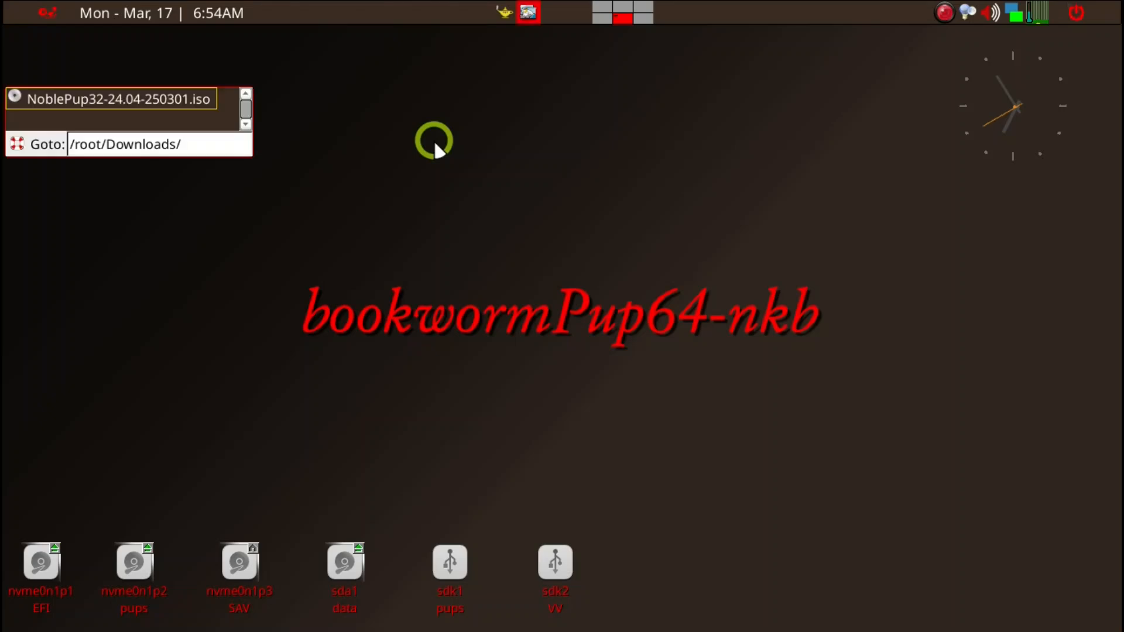
{"action": "key", "text": "Escape"}
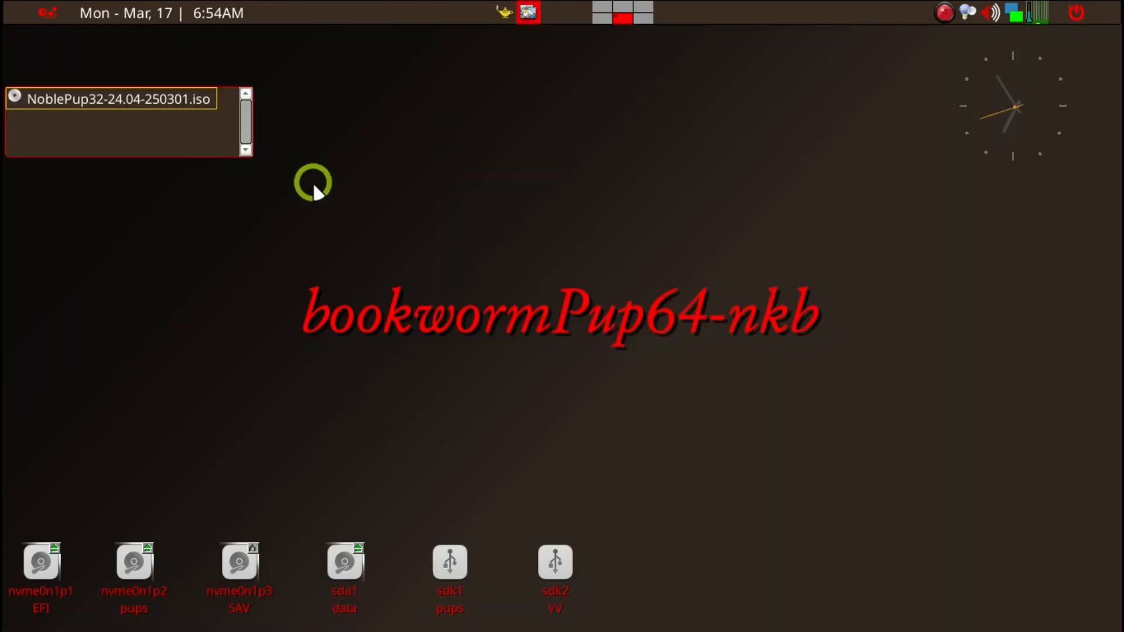
{"action": "key", "text": "Escape"}
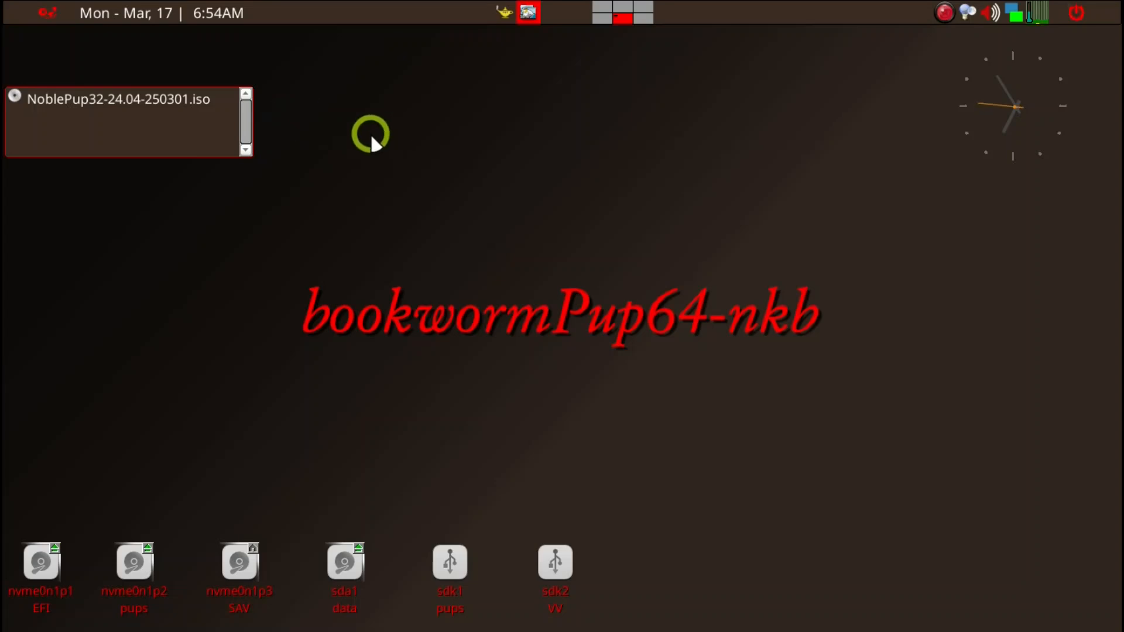
Mount the NoblePup32-24.04-250301.iso image, open the sdk1 "pups" partition and move its window clear of the image's files.
{"action": "left_click", "coordinate": [127, 105]}
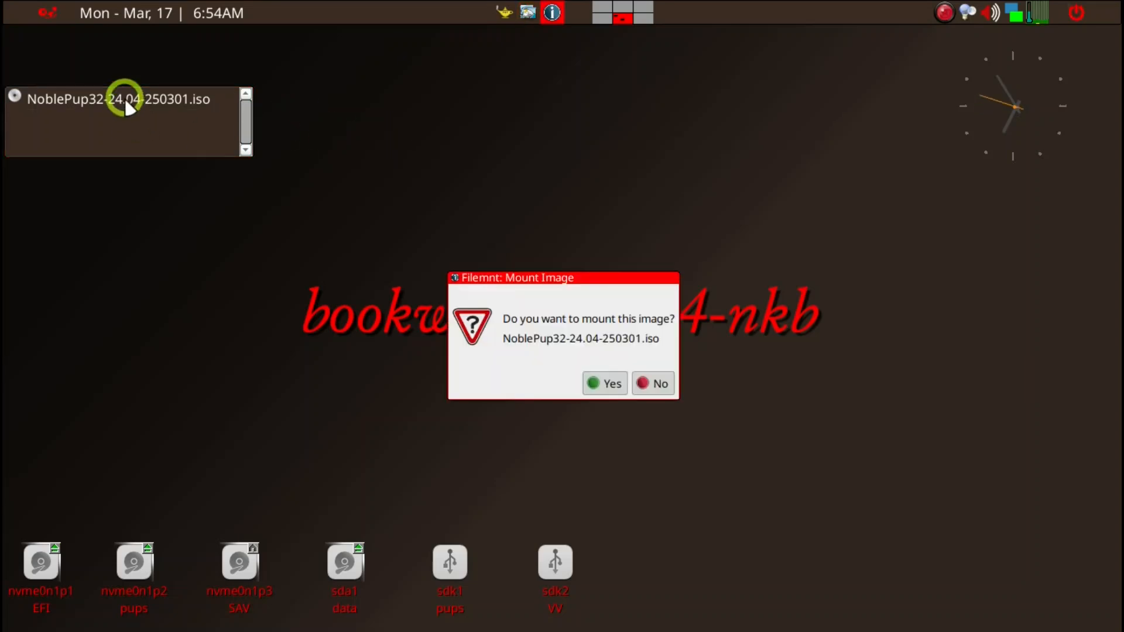
{"action": "left_click", "coordinate": [619, 380]}
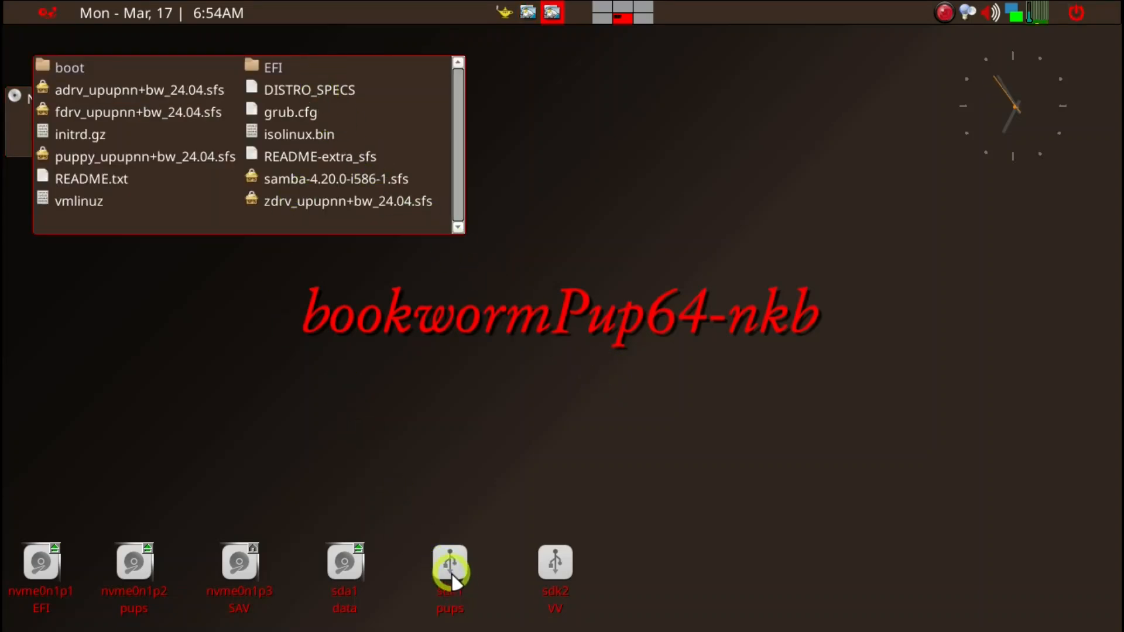
{"action": "mouse_move", "coordinate": [453, 579]}
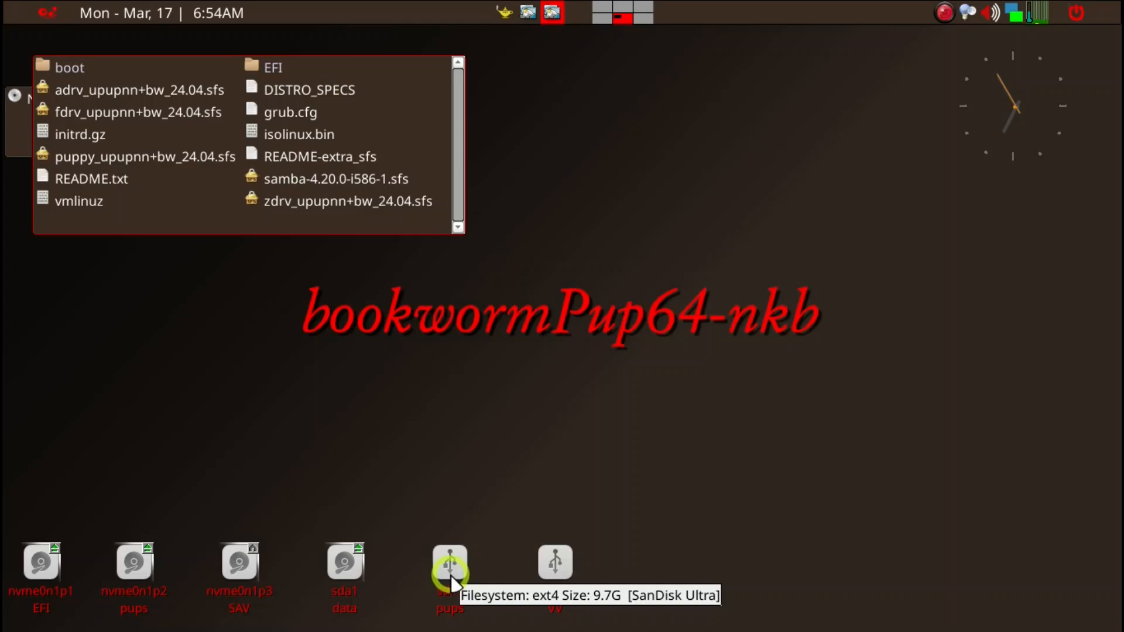
{"action": "left_click", "coordinate": [451, 577]}
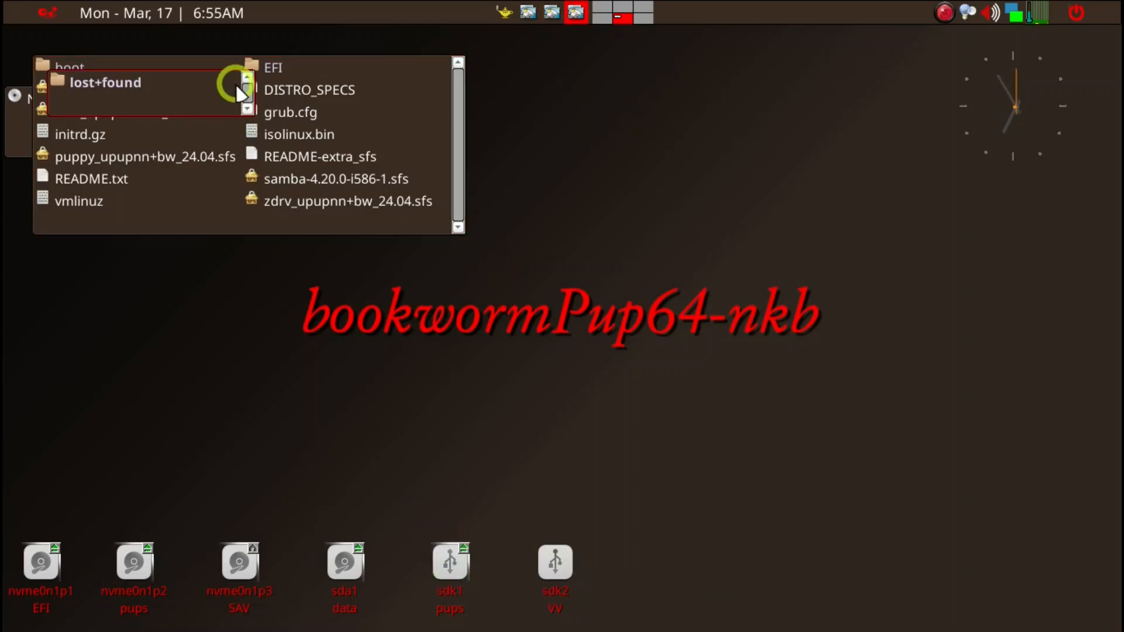
{"action": "left_click_drag", "start_coordinate": [231, 85], "coordinate": [742, 176]}
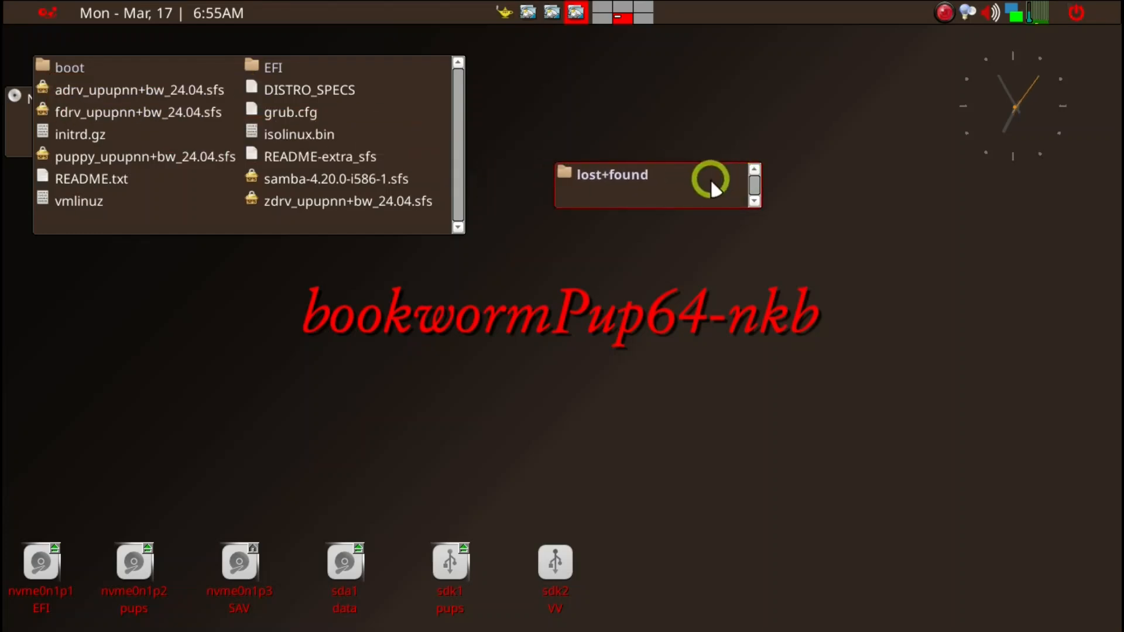
Create a folder named NP32 on the sdk1 partition.
{"action": "right_click", "coordinate": [711, 179]}
{"action": "mouse_move", "coordinate": [711, 181]}
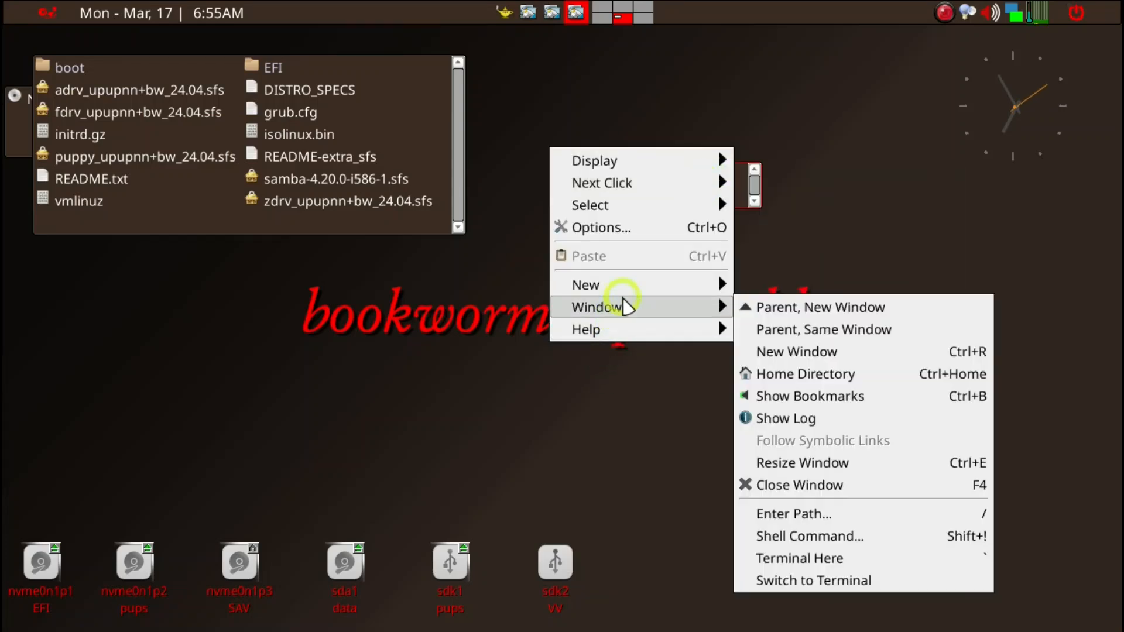
{"action": "mouse_move", "coordinate": [660, 289]}
{"action": "left_click", "coordinate": [780, 287]}
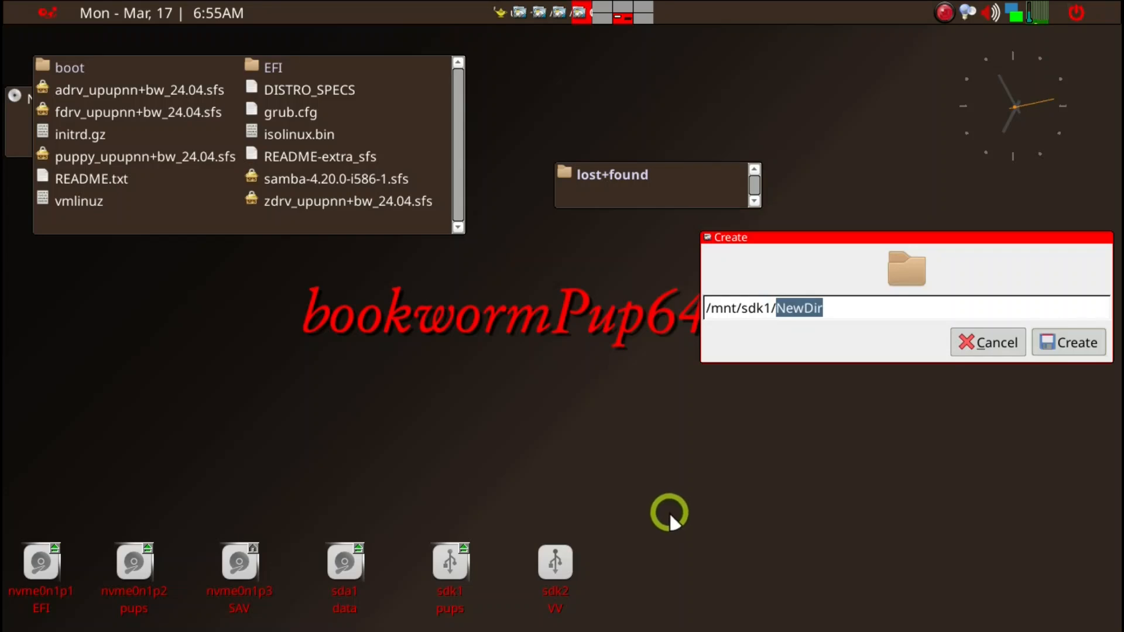
{"action": "type", "text": "NP"}
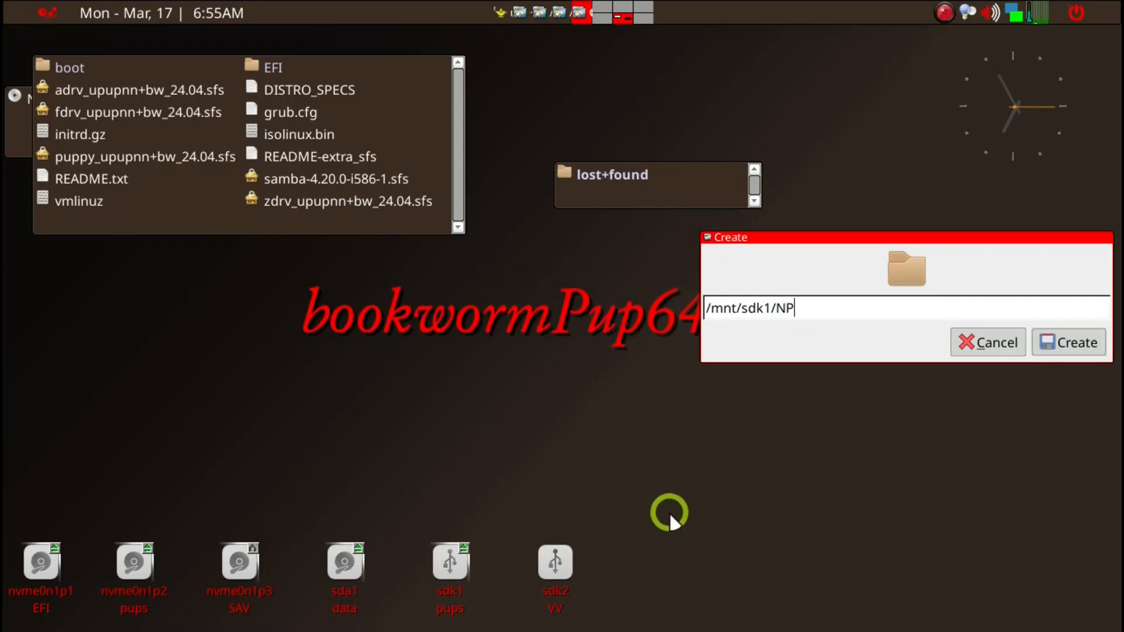
{"action": "type", "text": "32"}
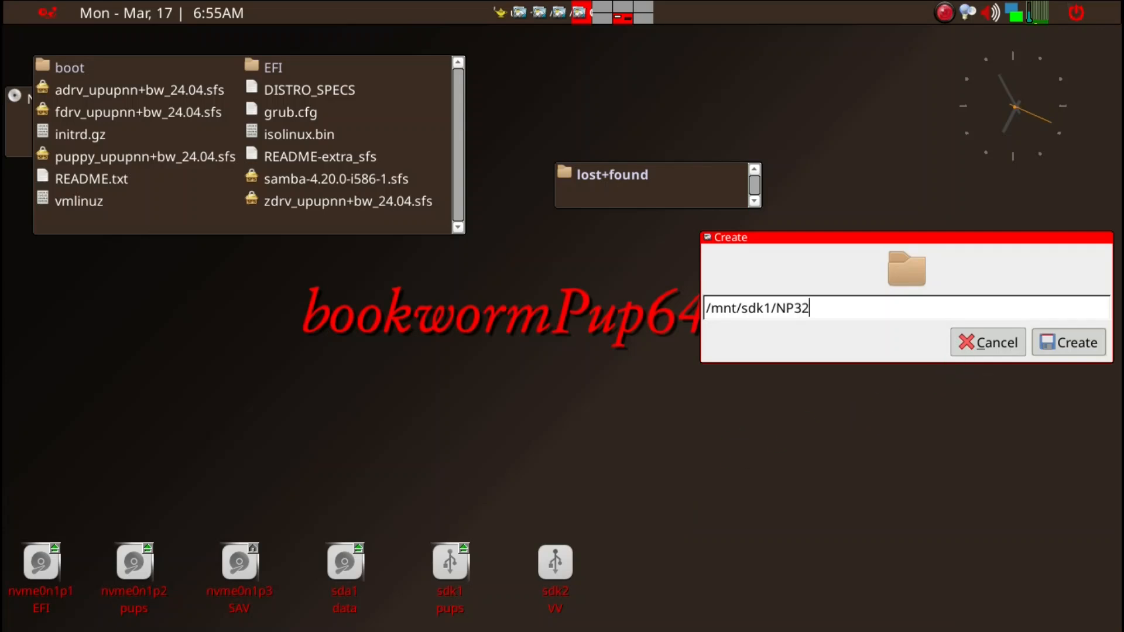
{"action": "left_click", "coordinate": [1049, 342]}
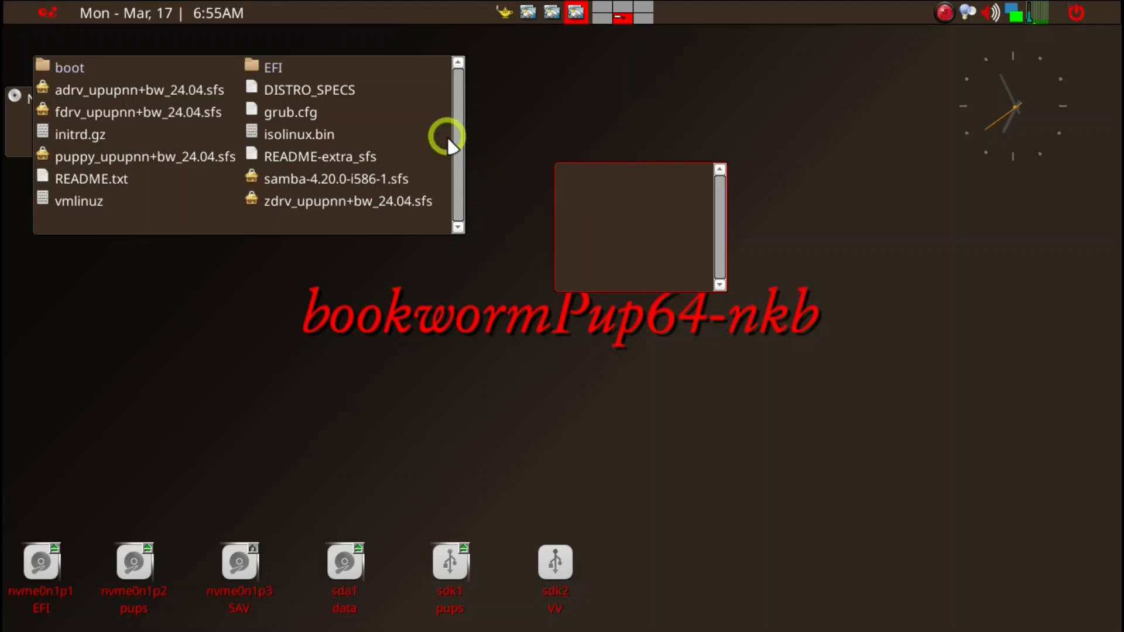
Copy the adrv, fdrv, puppy, zdrv and samba SFS files, README-extra_sfs, initrd.gz and vmlinuz from the mounted image into the NP32 folder.
{"action": "left_click", "coordinate": [185, 215]}
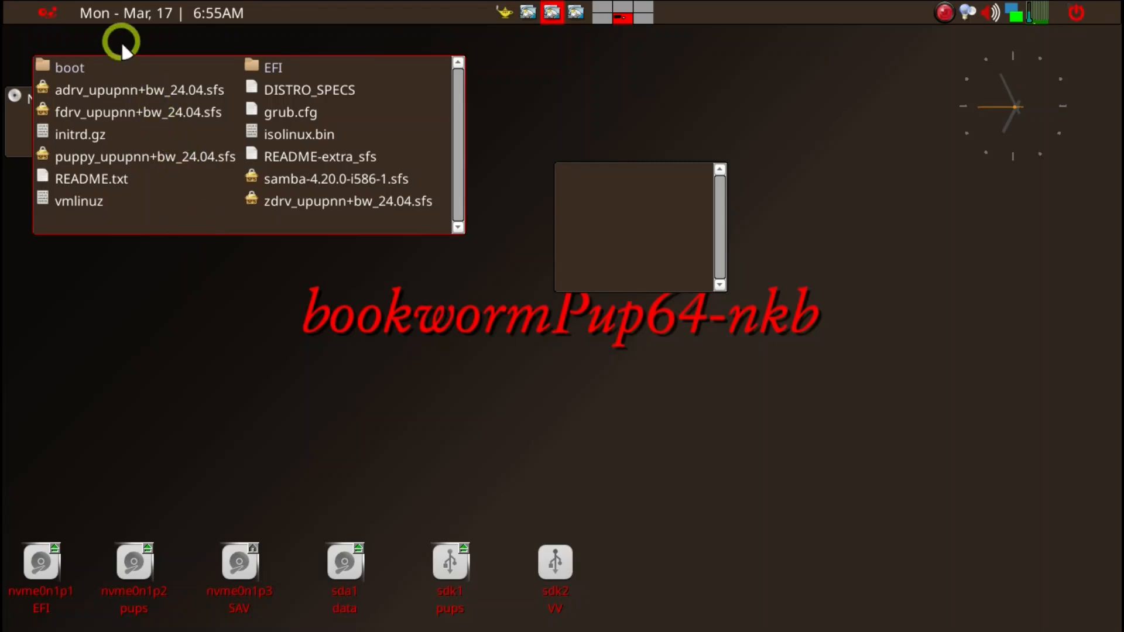
{"action": "left_click", "coordinate": [158, 157]}
{"action": "left_click", "coordinate": [151, 112], "text": "ctrl"}
{"action": "left_click", "coordinate": [149, 88], "text": "ctrl"}
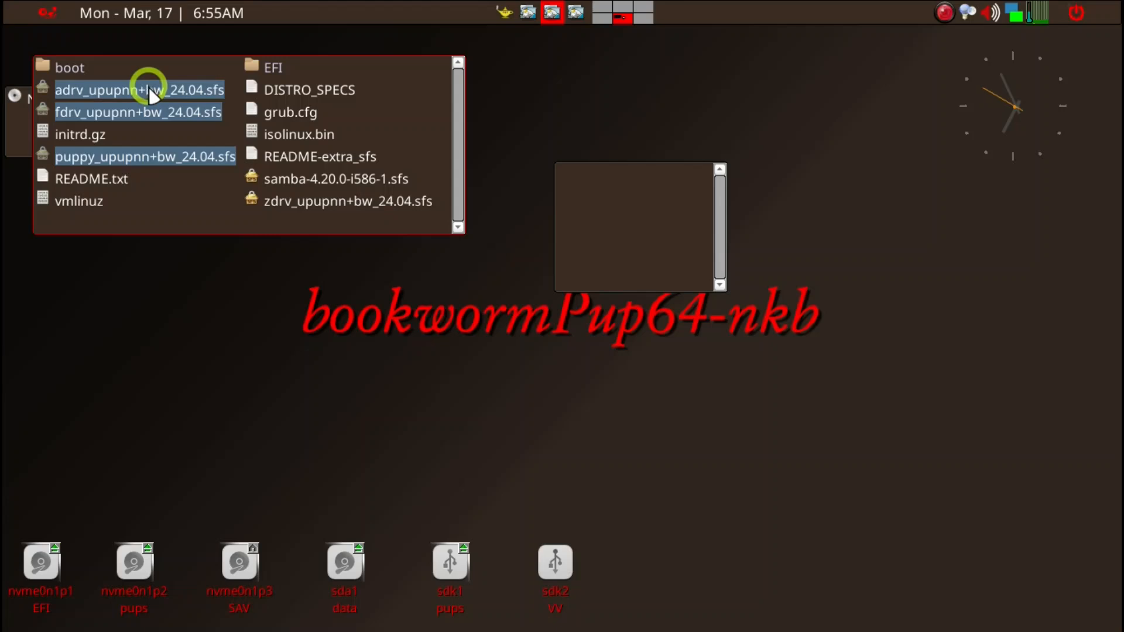
{"action": "left_click", "coordinate": [361, 157], "text": "ctrl"}
{"action": "left_click", "coordinate": [367, 180], "text": "ctrl"}
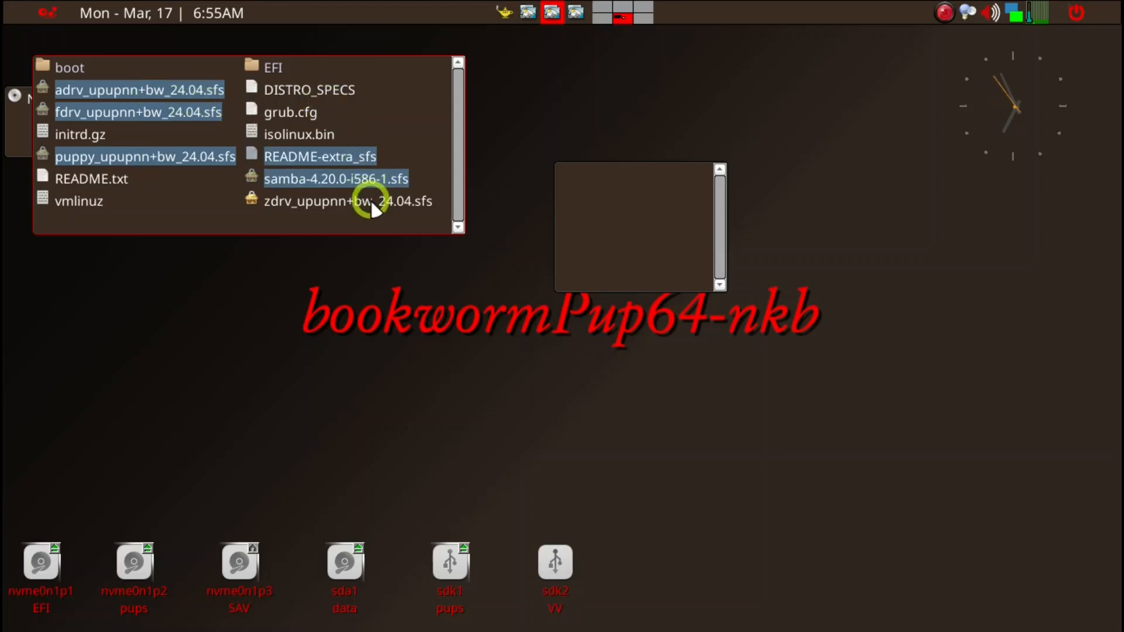
{"action": "left_click", "coordinate": [371, 202], "text": "ctrl"}
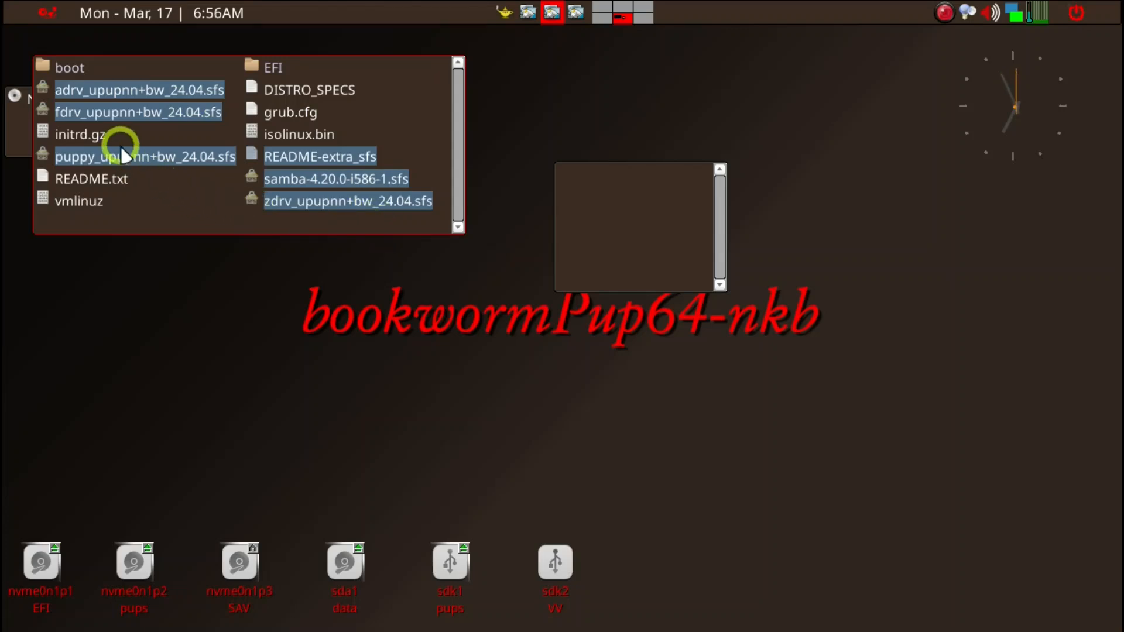
{"action": "left_click", "coordinate": [99, 135], "text": "ctrl"}
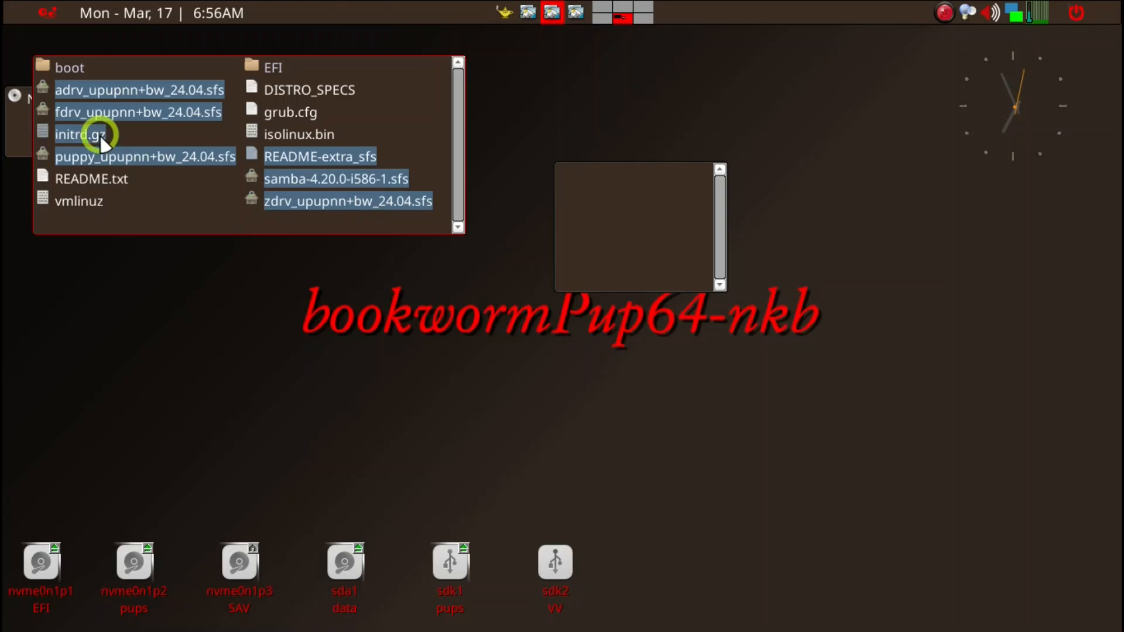
{"action": "left_click", "coordinate": [79, 201], "text": "ctrl"}
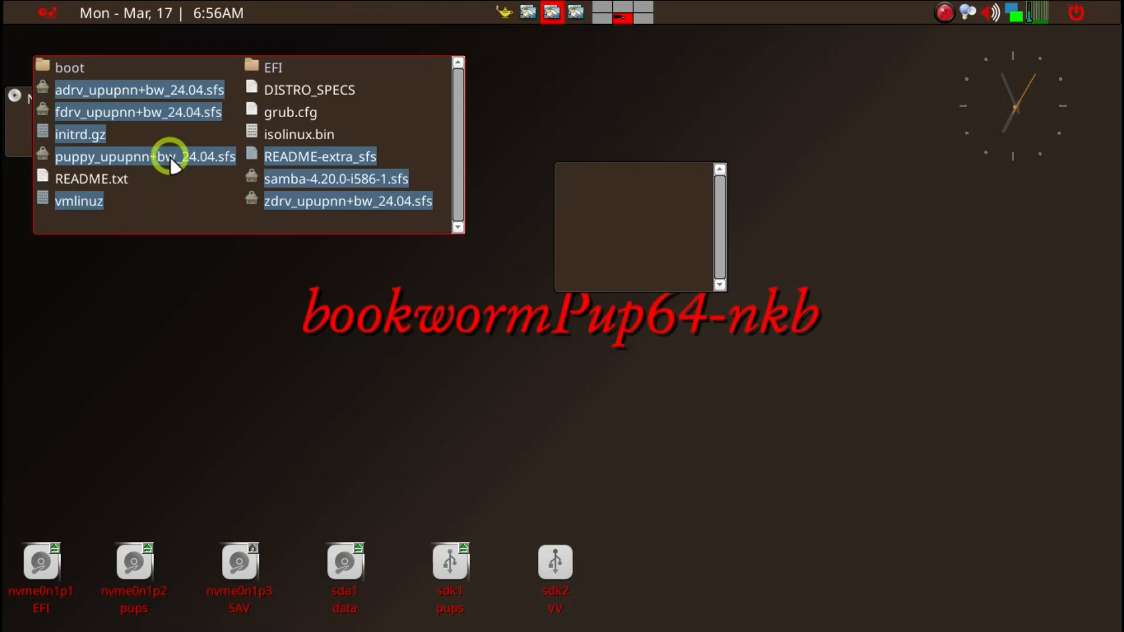
{"action": "left_click_drag", "start_coordinate": [169, 164], "coordinate": [603, 193]}
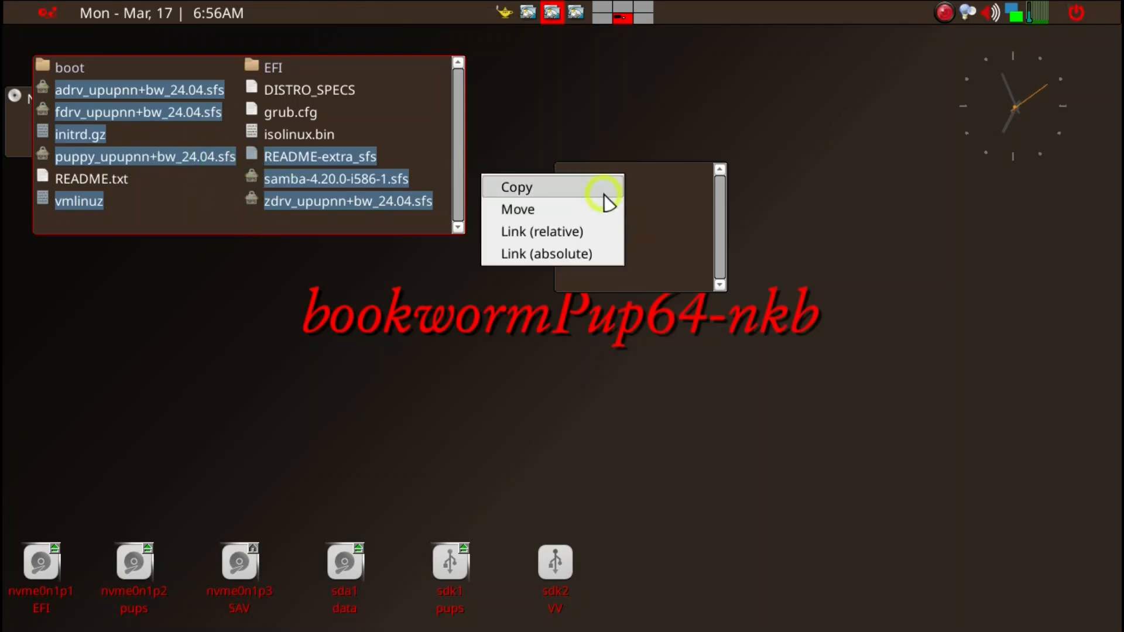
{"action": "left_click", "coordinate": [603, 193]}
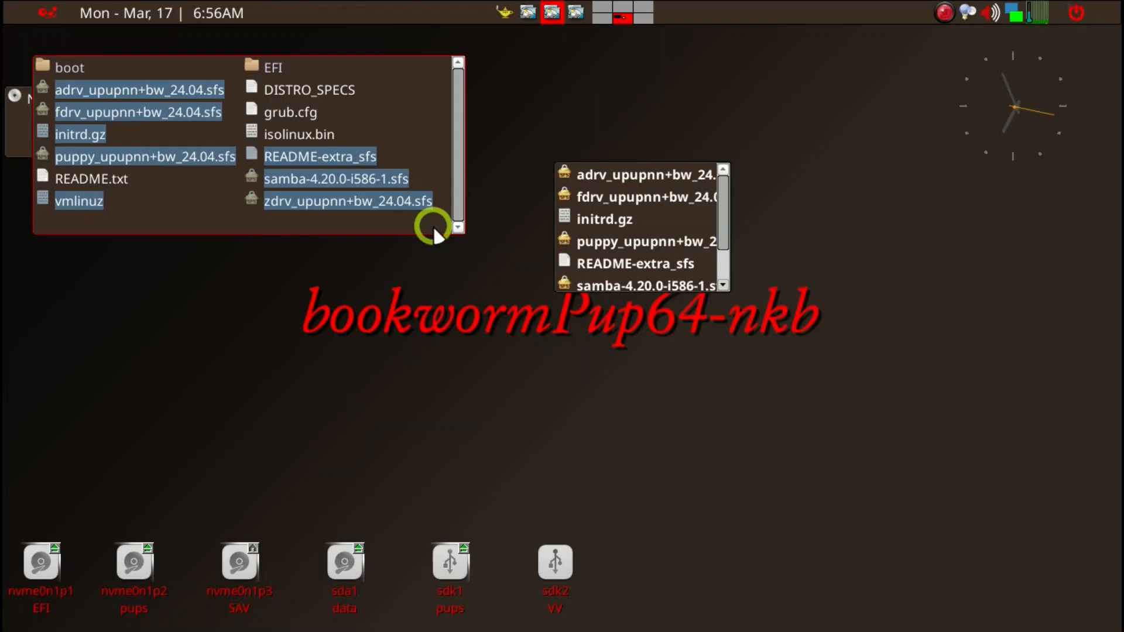
Close the open folder windows and reopen the NP32 folder on sdk1 to check the copied files.
{"action": "key", "text": "ctrl+q"}
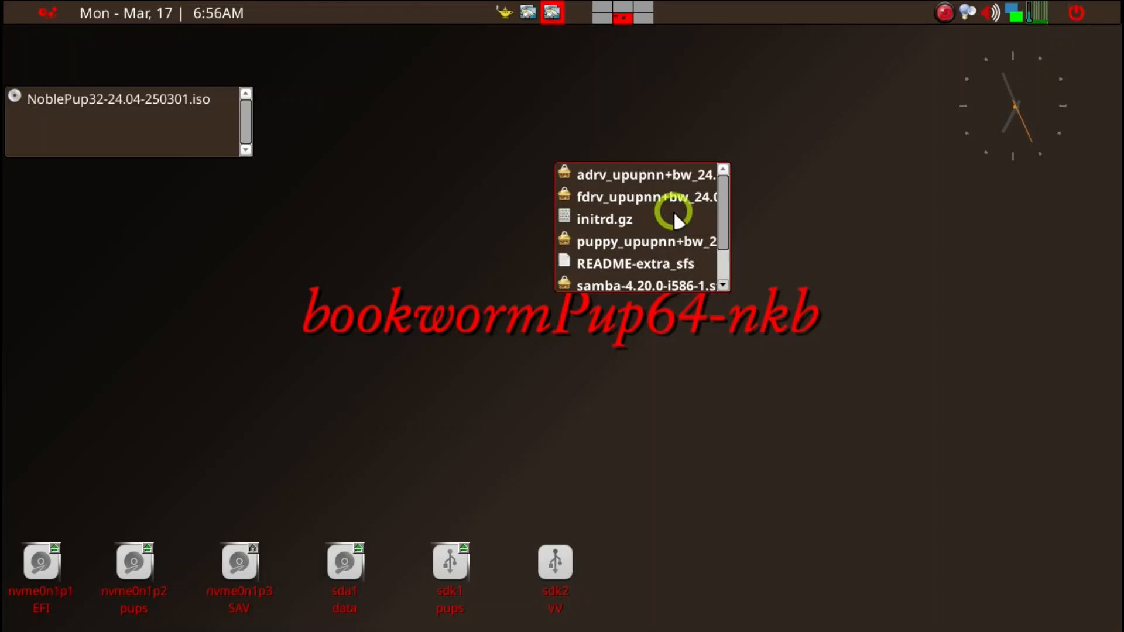
{"action": "key", "text": "ctrl+q"}
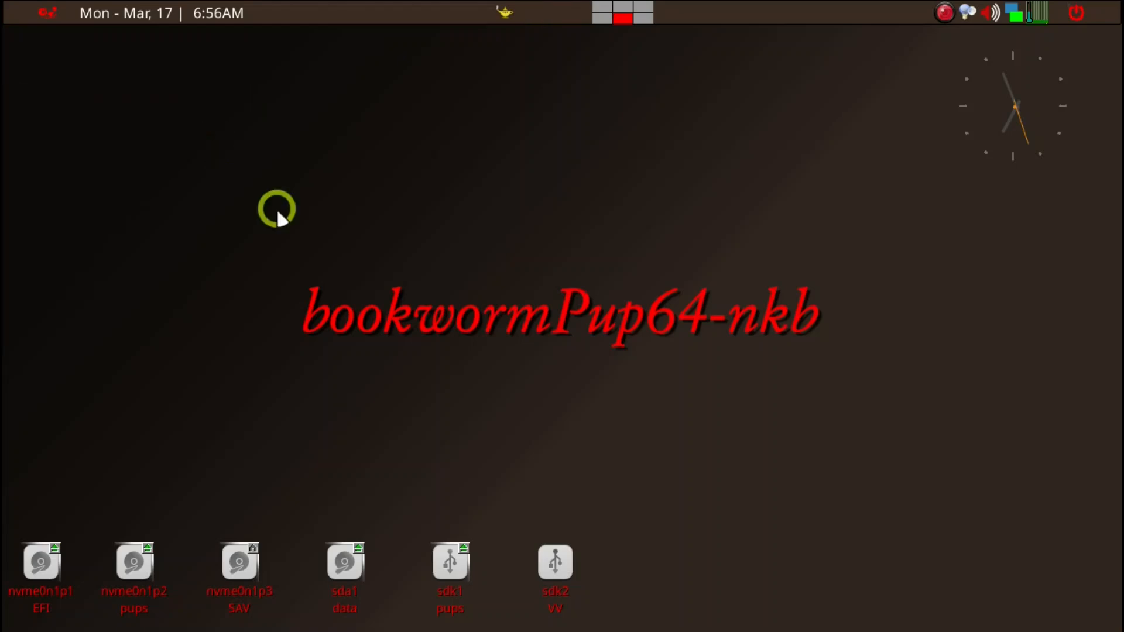
{"action": "left_click", "coordinate": [448, 562]}
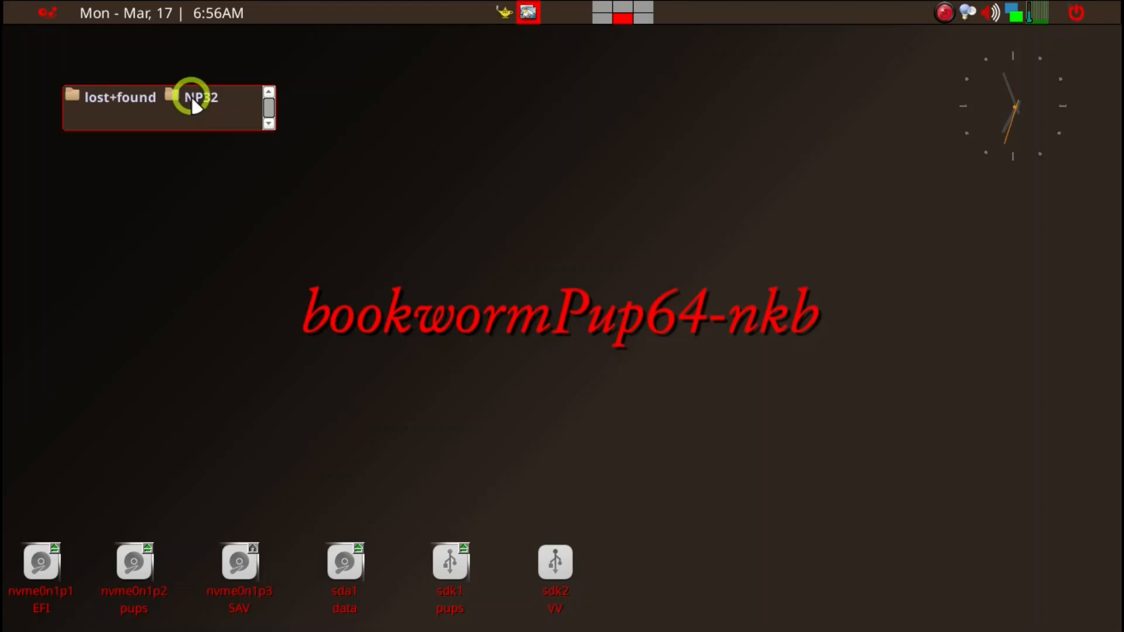
{"action": "left_click", "coordinate": [191, 98]}
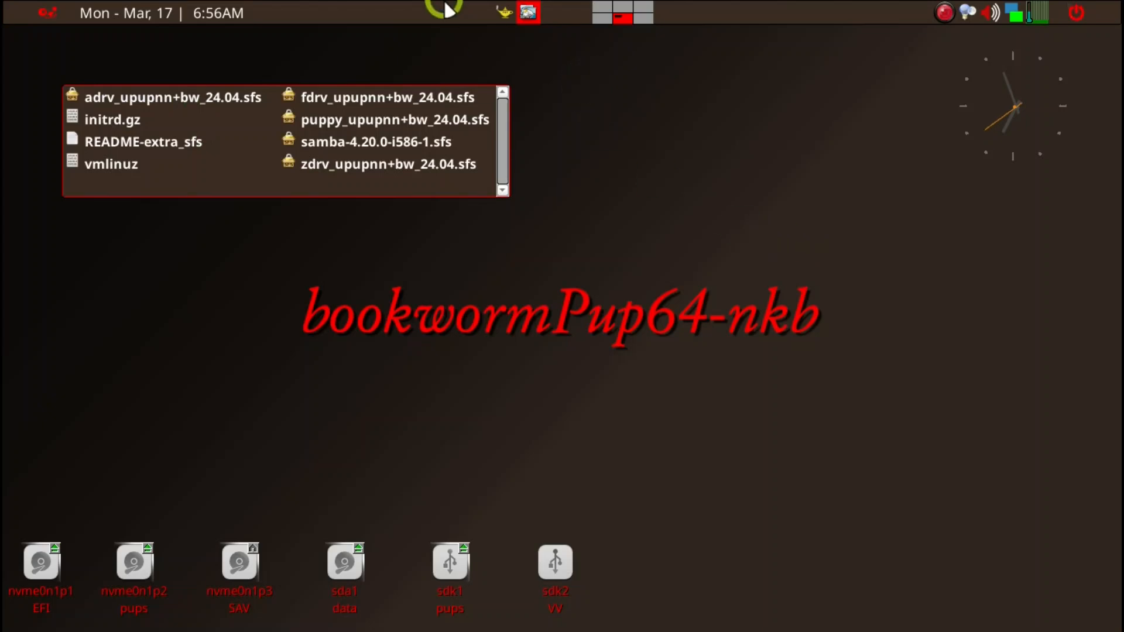
Add the line "grub4dos" below item 2 in the utube.txt notes, save the file and minimize the editor.
{"action": "left_click", "coordinate": [505, 13]}
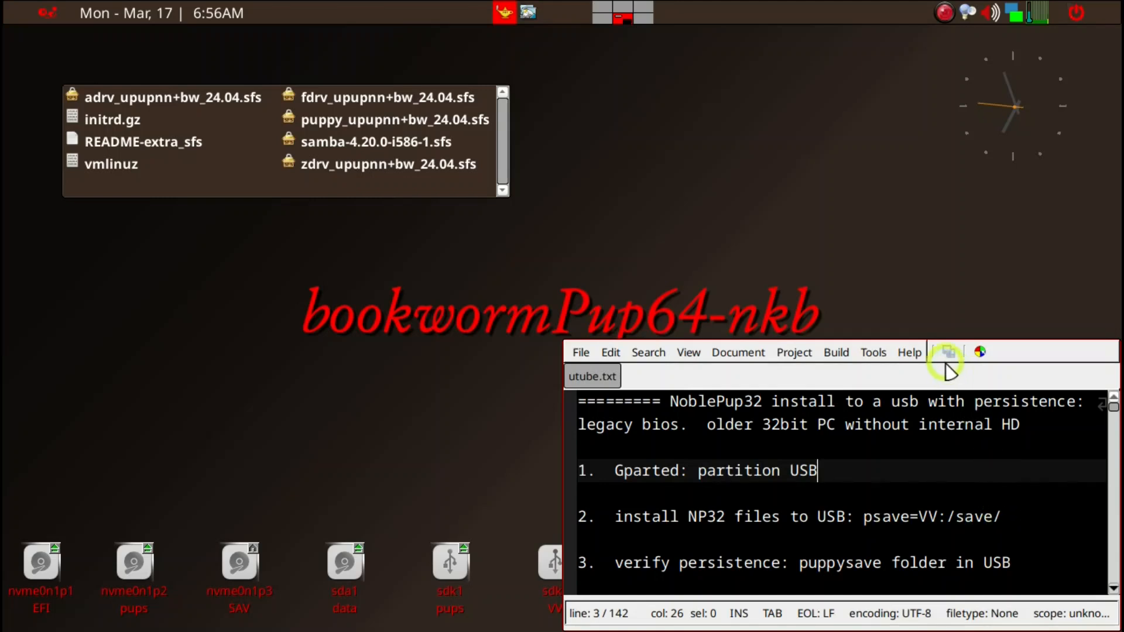
{"action": "left_click", "coordinate": [1005, 516]}
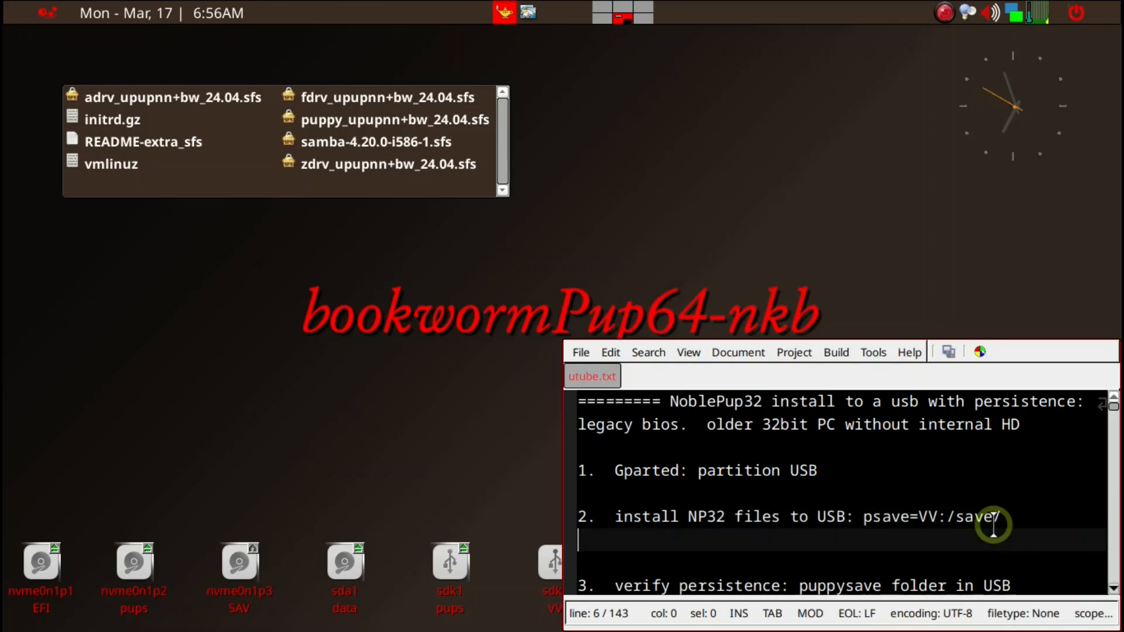
{"action": "type", "text": "grub4"}
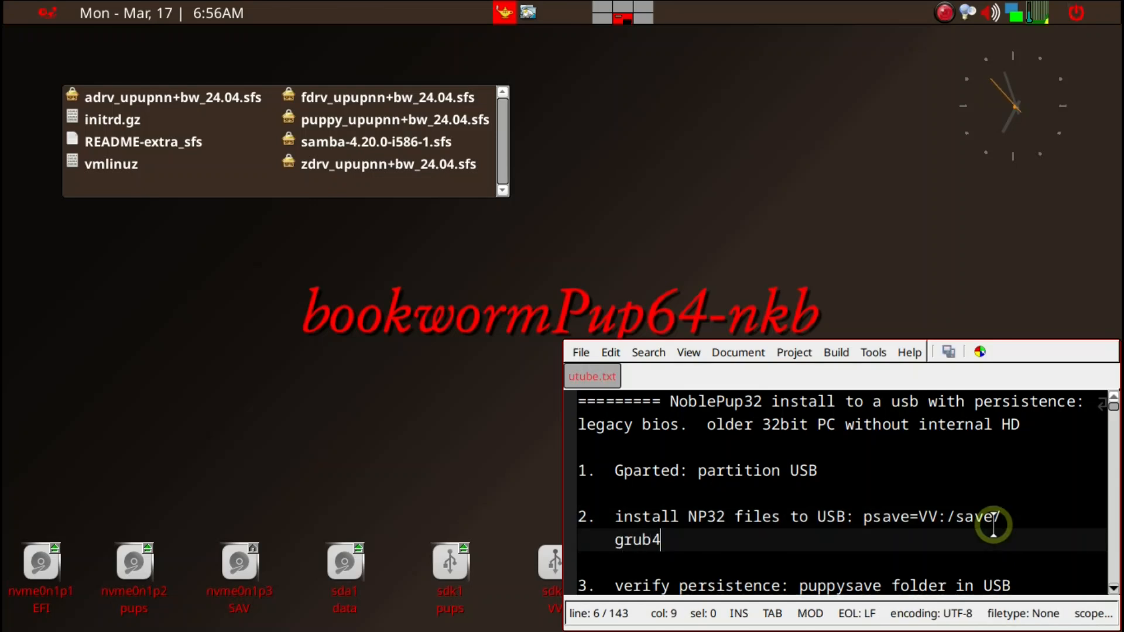
{"action": "type", "text": "dos"}
{"action": "key", "text": "alt+f"}
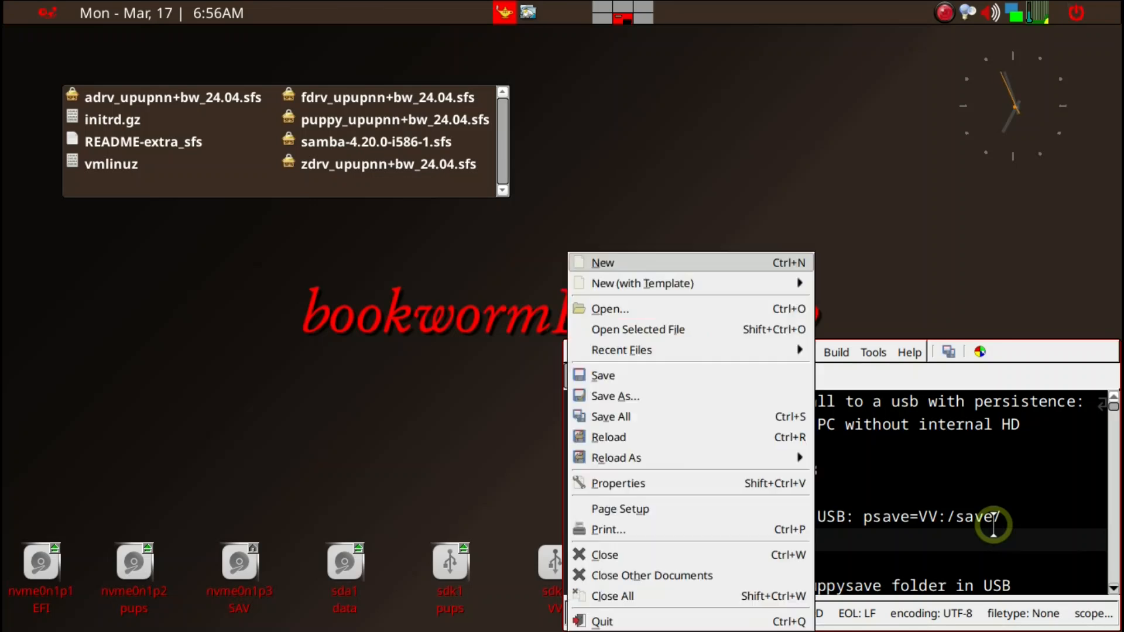
{"action": "key", "text": "s"}
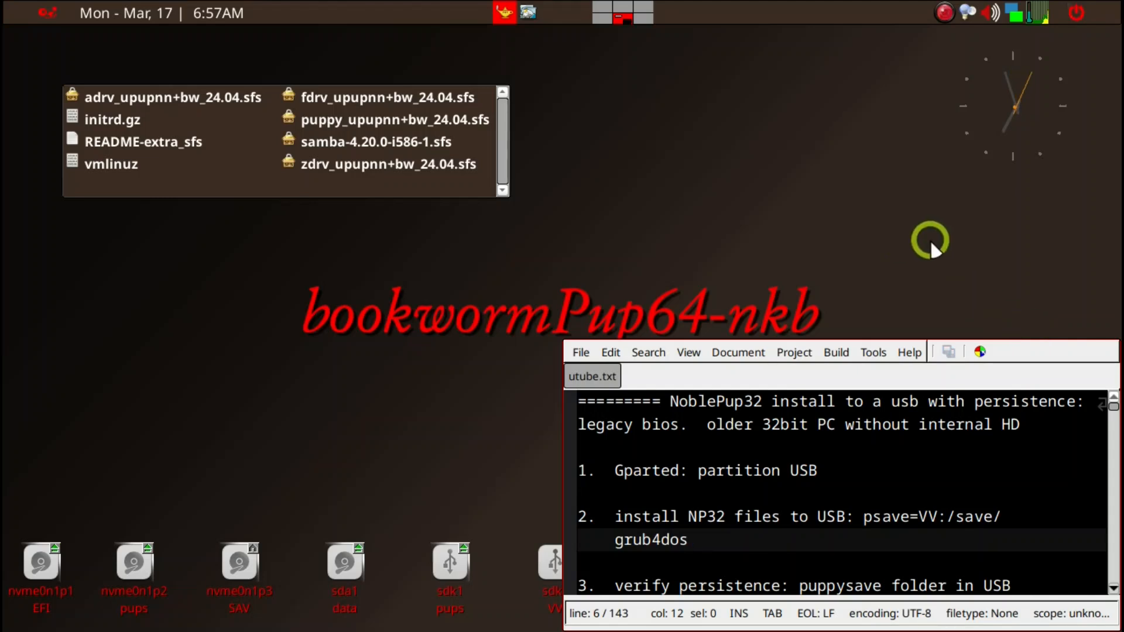
{"action": "key", "text": "alt+F9"}
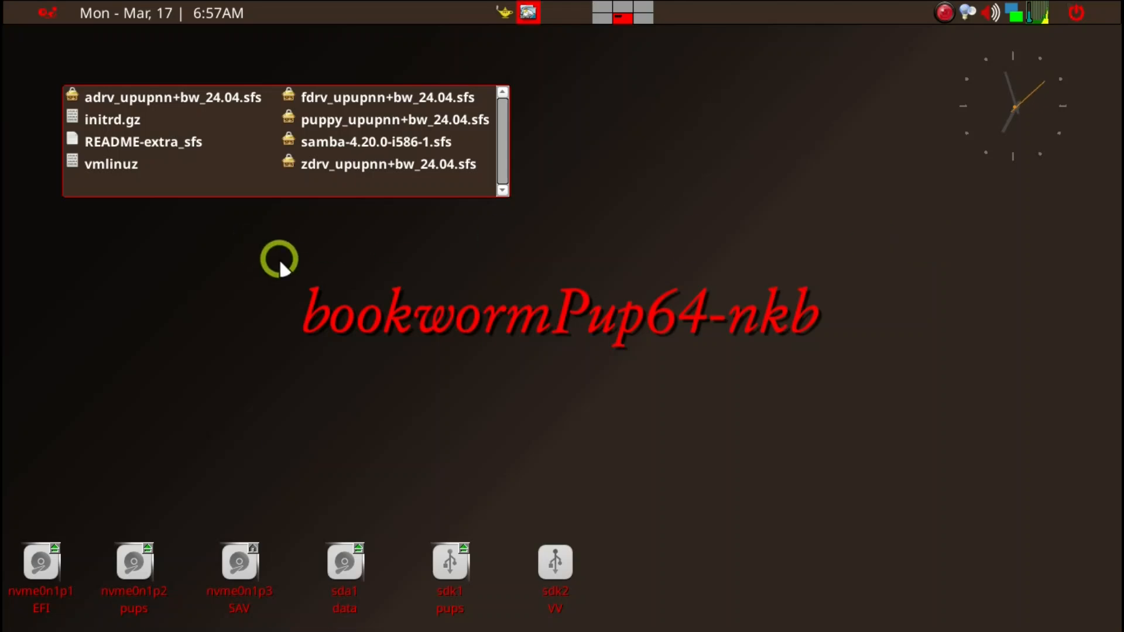
Start a Grub4Dos bootloader setup on sdk, searching within only this device and using a legacy compatible 'menu.lst', and search for installed systems.
{"action": "right_click", "coordinate": [278, 258]}
{"action": "mouse_move", "coordinate": [292, 311]}
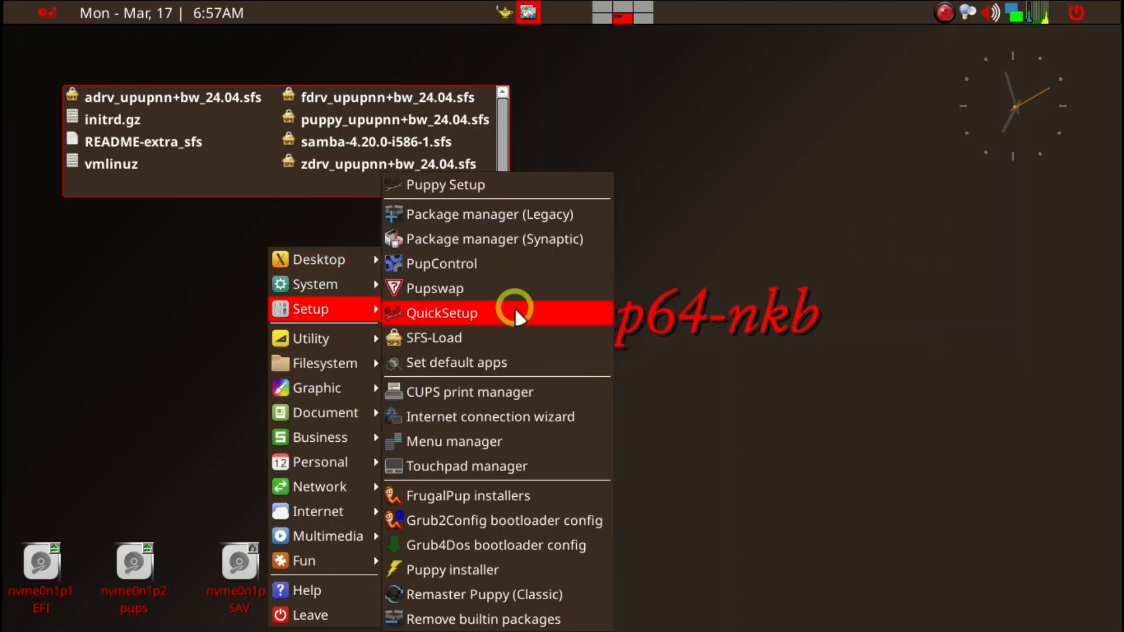
{"action": "left_click", "coordinate": [504, 547]}
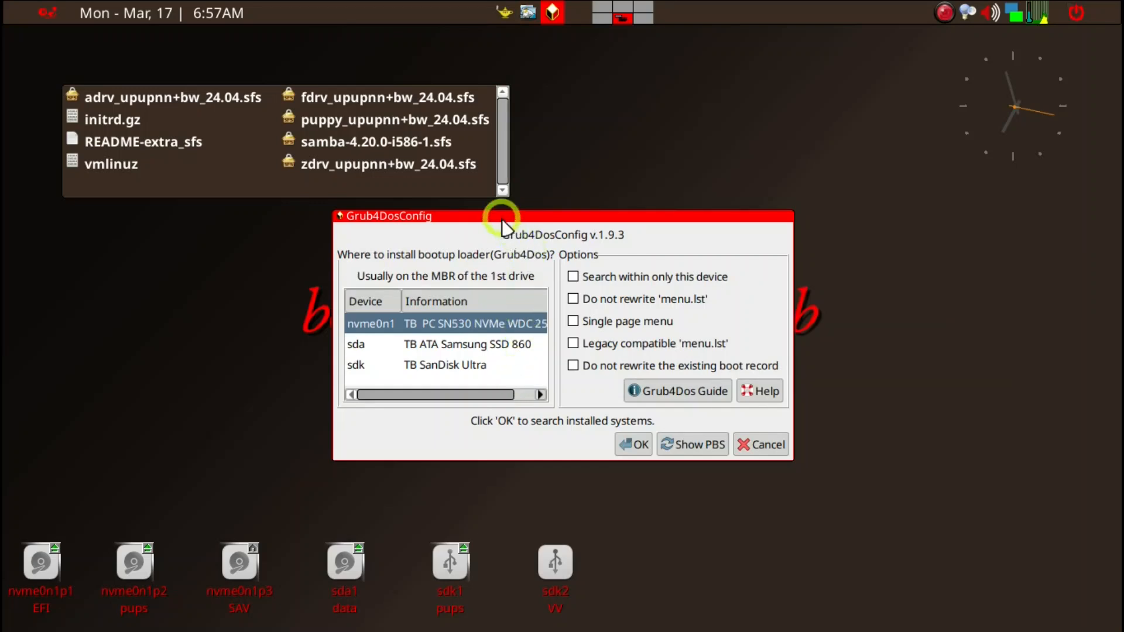
{"action": "left_click_drag", "start_coordinate": [504, 215], "coordinate": [701, 195]}
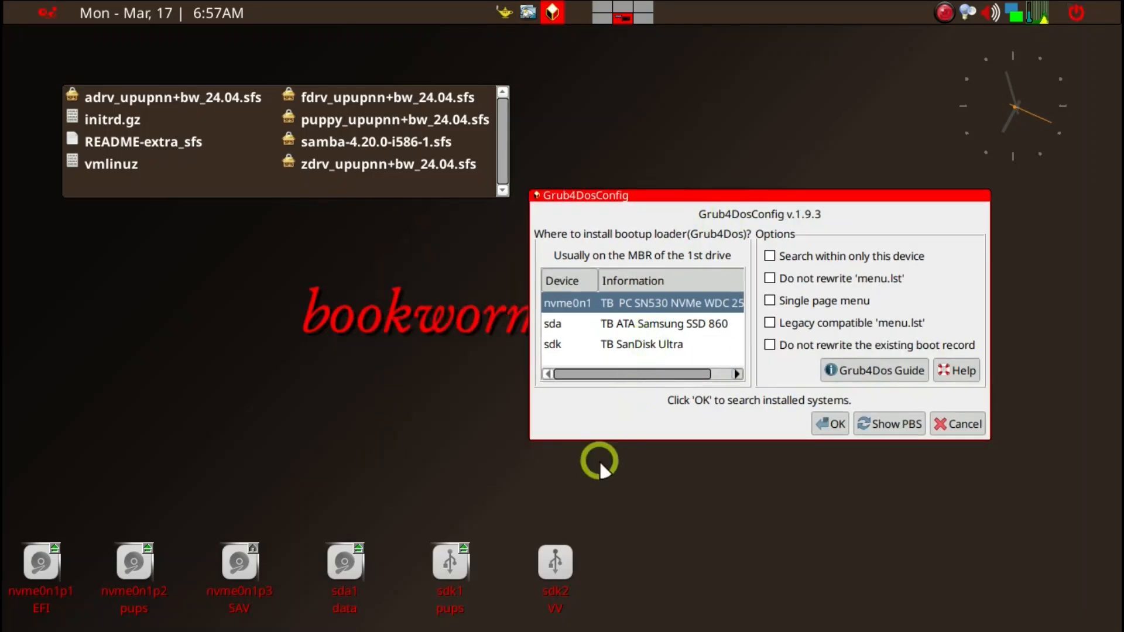
{"action": "left_click", "coordinate": [569, 345]}
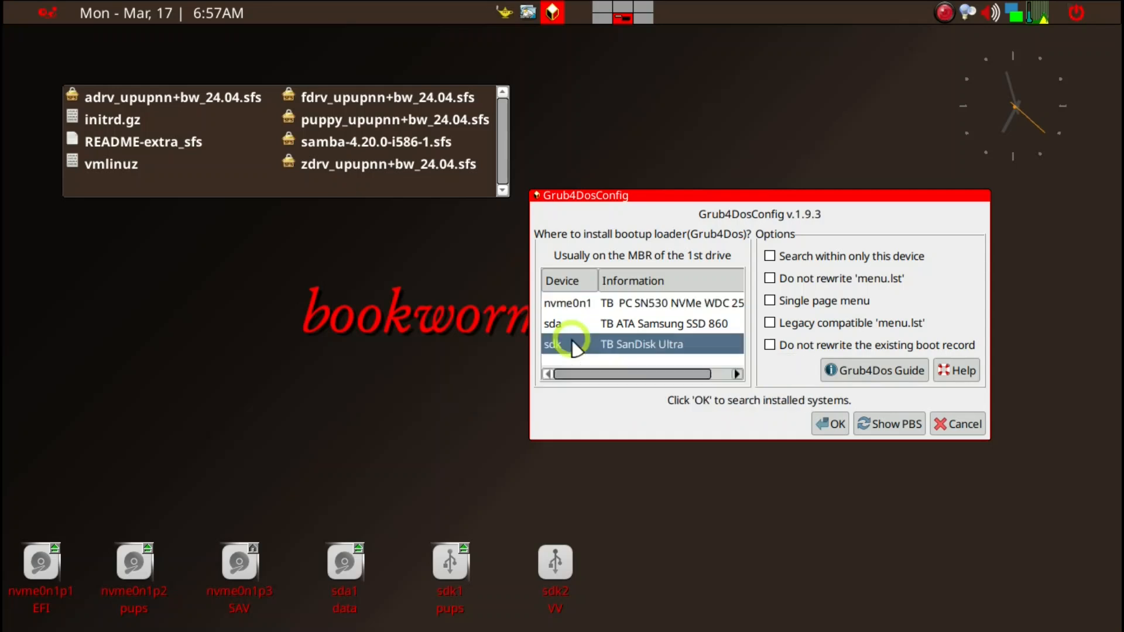
{"action": "left_click", "coordinate": [810, 256]}
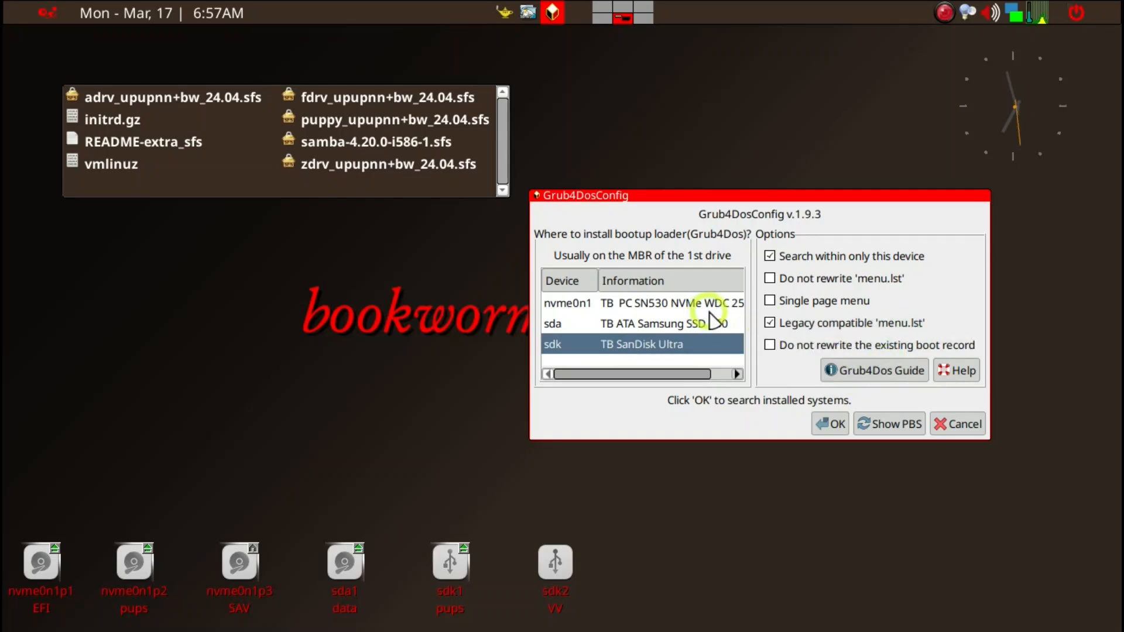
{"action": "left_click", "coordinate": [836, 424]}
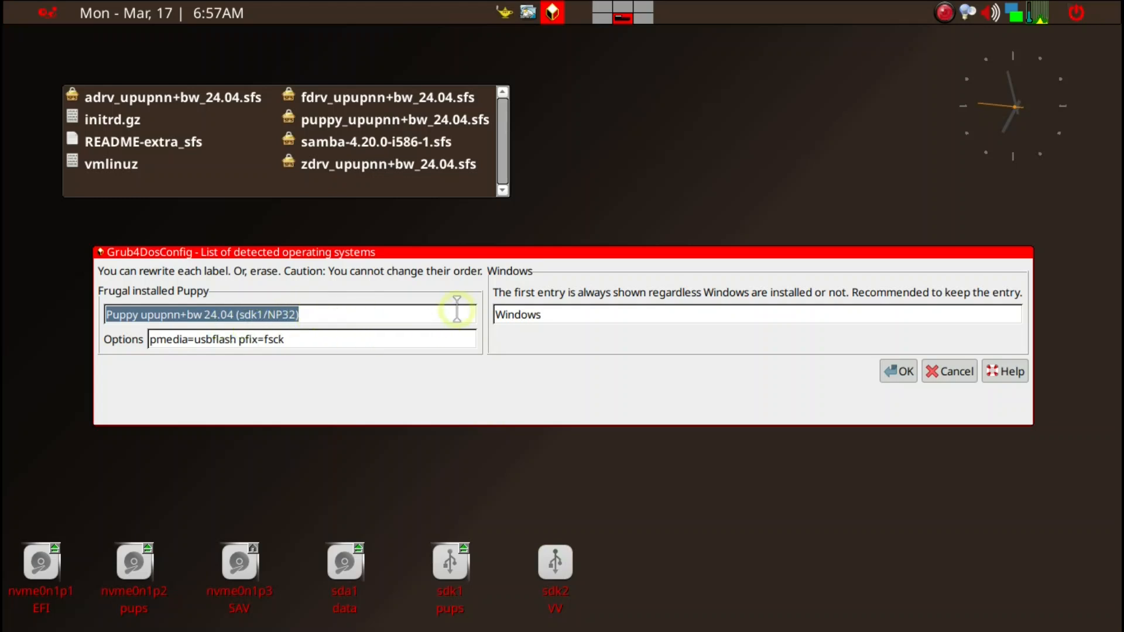
Label the detected frugal Puppy entry NP32, keep the Windows entry, and install the Grub4Dos boot loader on sdk.
{"action": "type", "text": "NP32"}
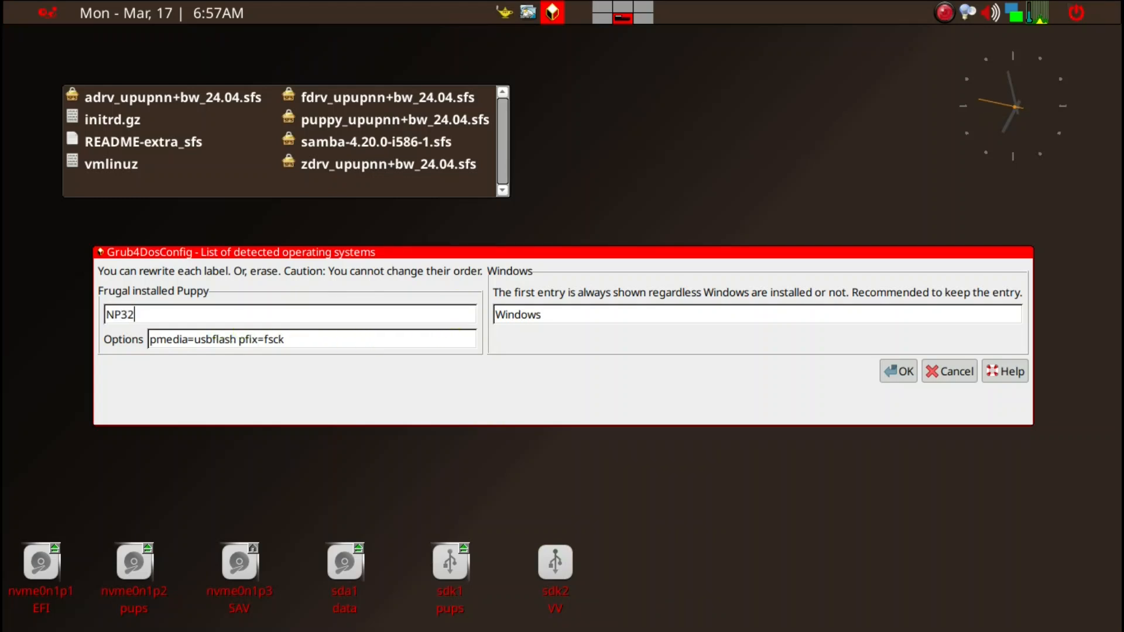
{"action": "left_click", "coordinate": [893, 373]}
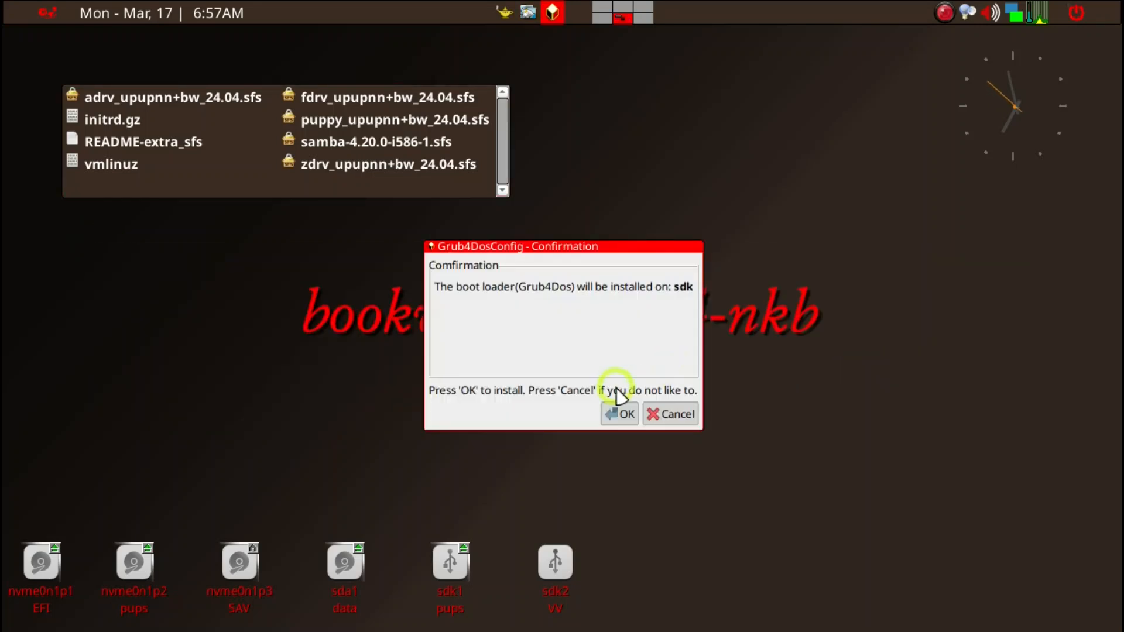
{"action": "left_click", "coordinate": [620, 416]}
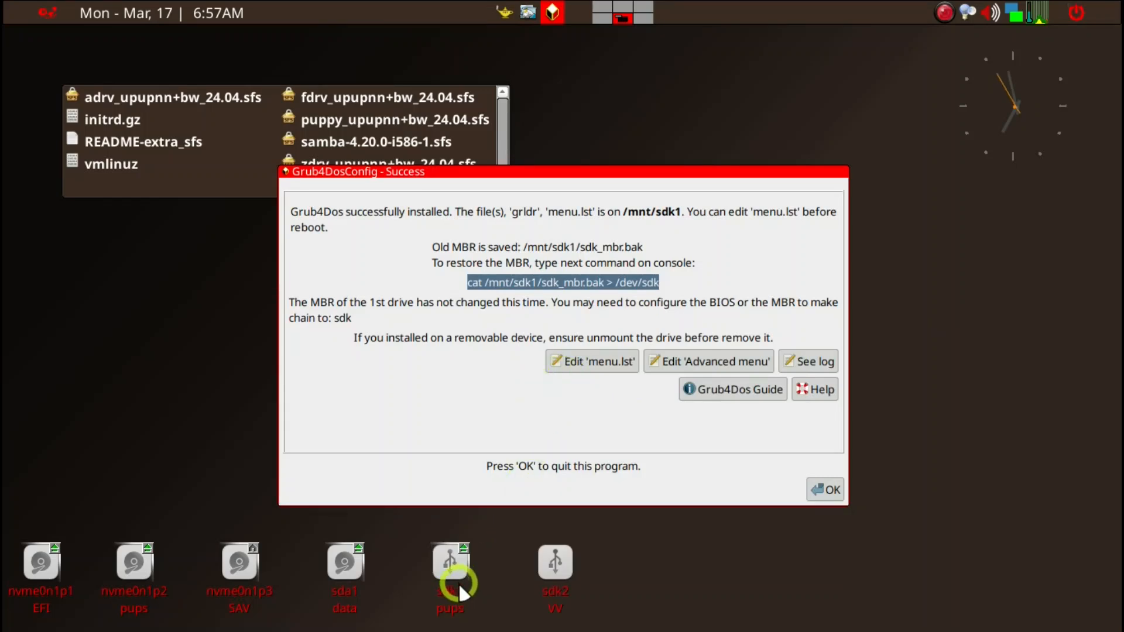
Open the generated menu.lst for editing and delete its whole Windows and Advanced Menu sections.
{"action": "left_click", "coordinate": [593, 366]}
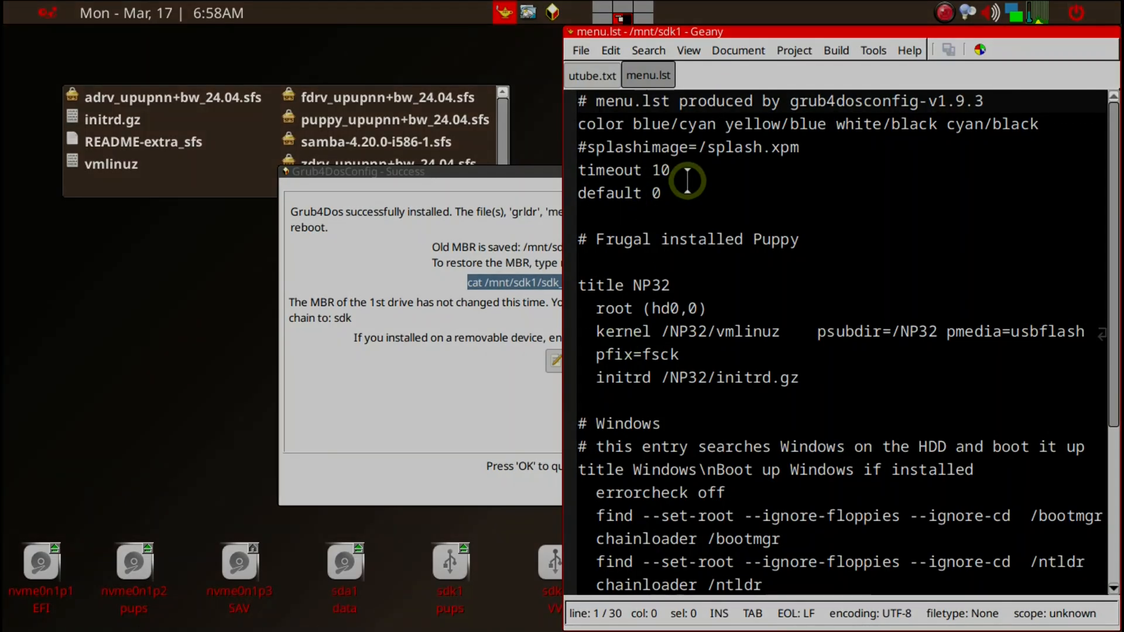
{"action": "left_click", "coordinate": [687, 181]}
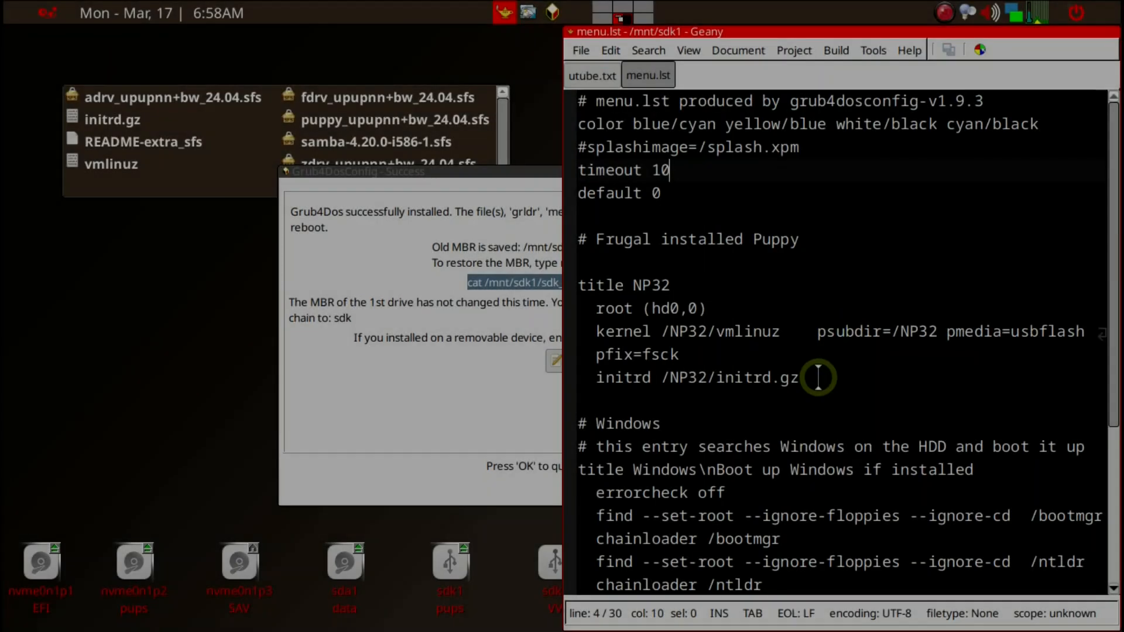
{"action": "scroll", "coordinate": [805, 389], "scroll_direction": "down", "scroll_amount": 2}
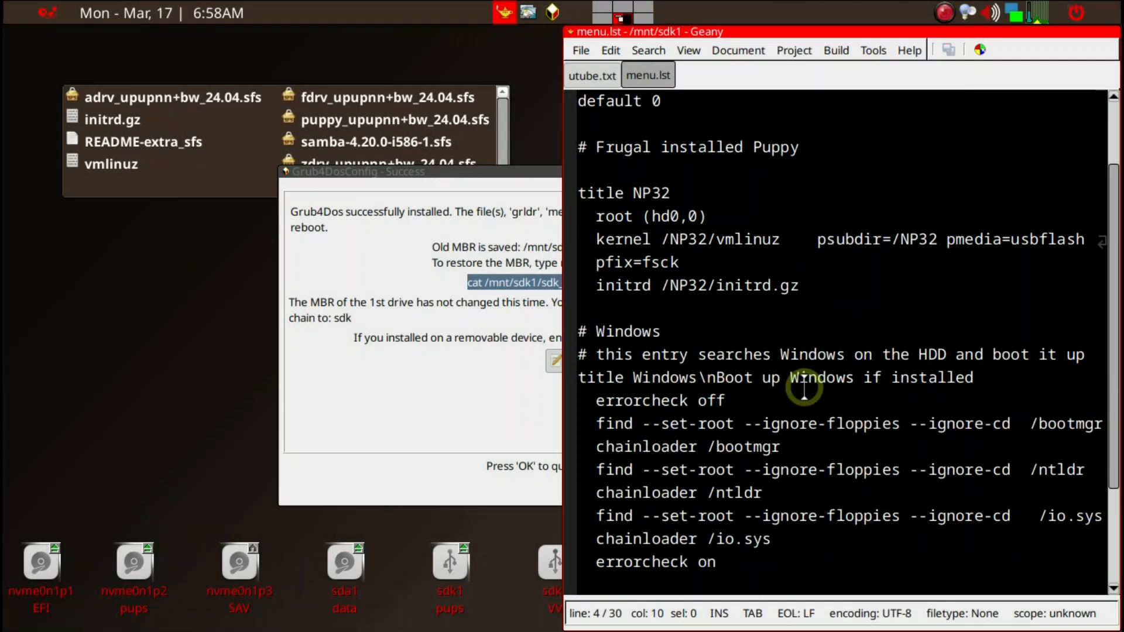
{"action": "scroll", "coordinate": [729, 363], "scroll_direction": "down", "scroll_amount": 2}
{"action": "left_click_drag", "start_coordinate": [747, 477], "coordinate": [516, 249]}
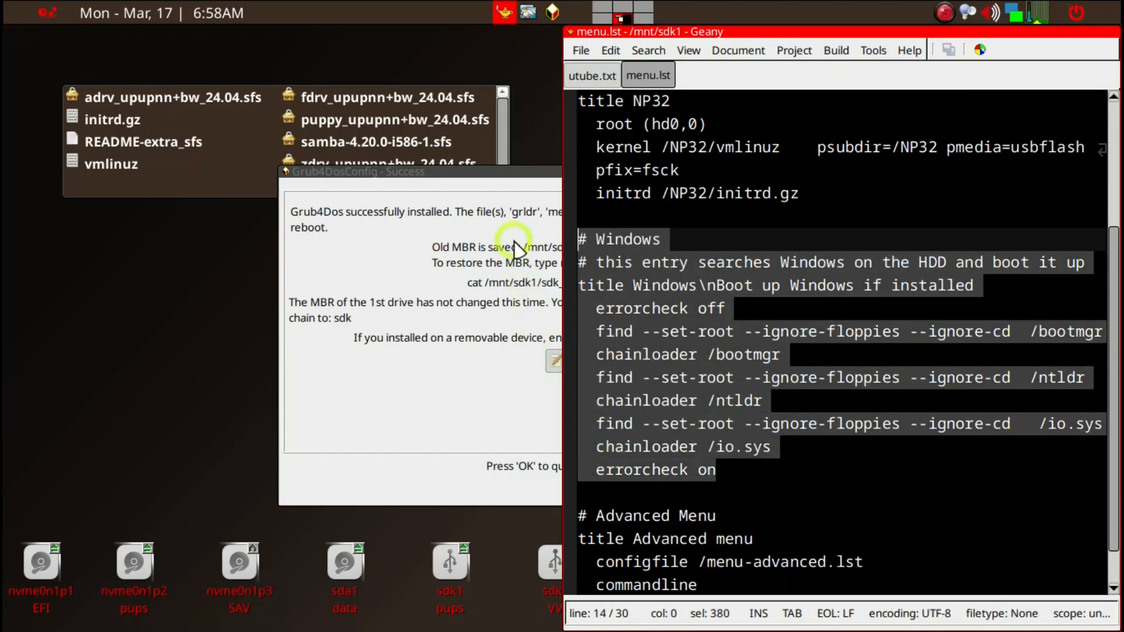
{"action": "key", "text": "Delete"}
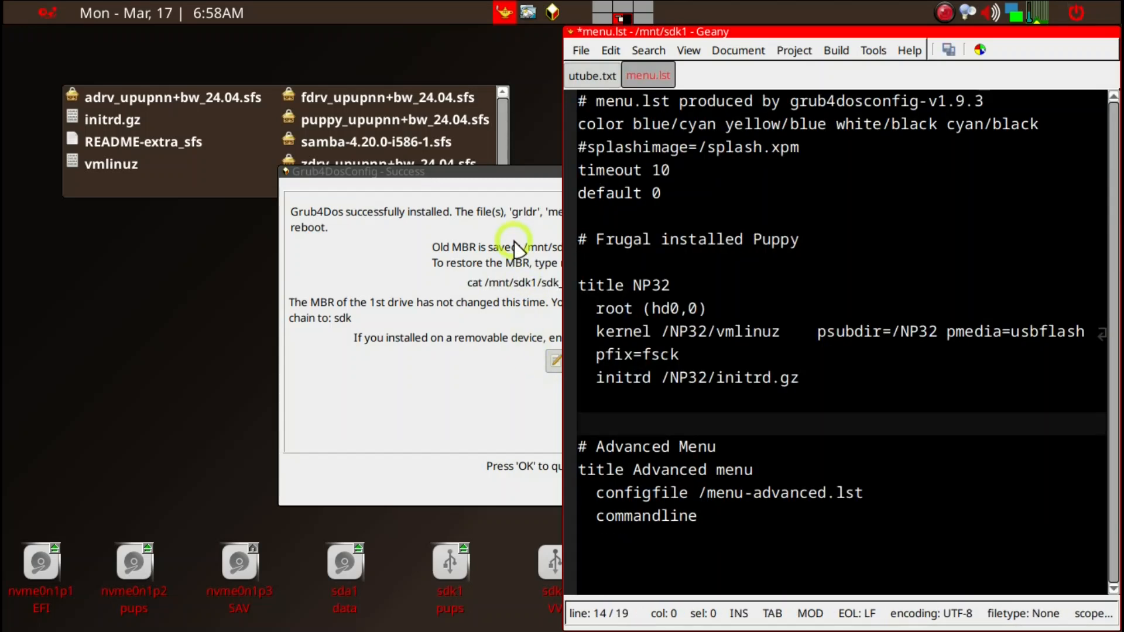
{"action": "key", "text": "Delete"}
{"action": "left_click_drag", "start_coordinate": [704, 494], "coordinate": [595, 426]}
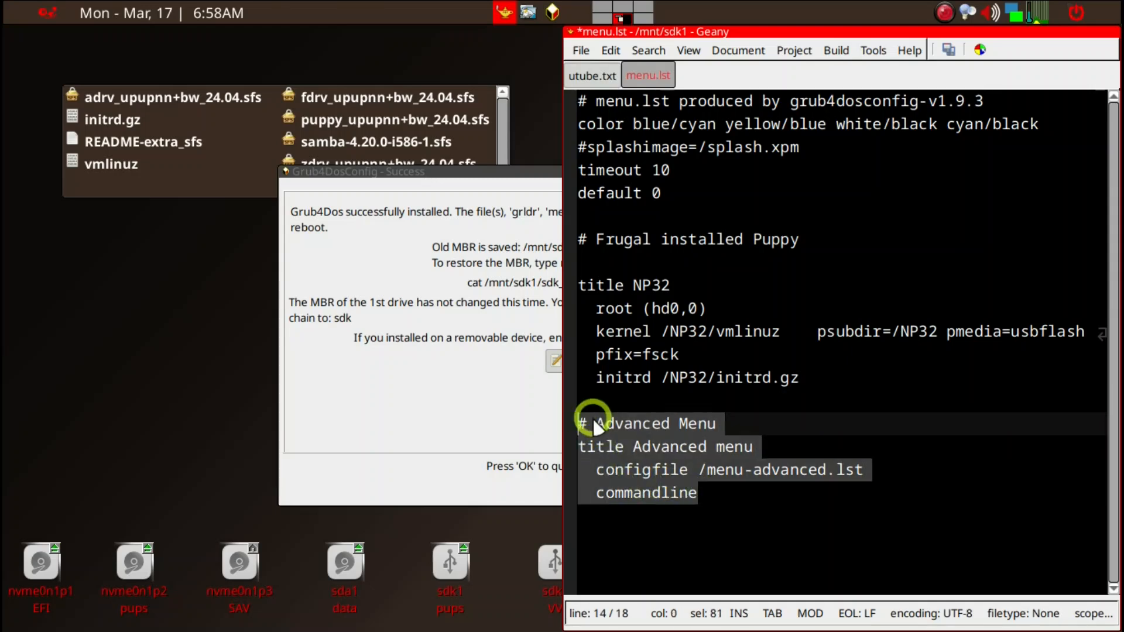
{"action": "key", "text": "Delete"}
{"action": "key", "text": "BackSpace"}
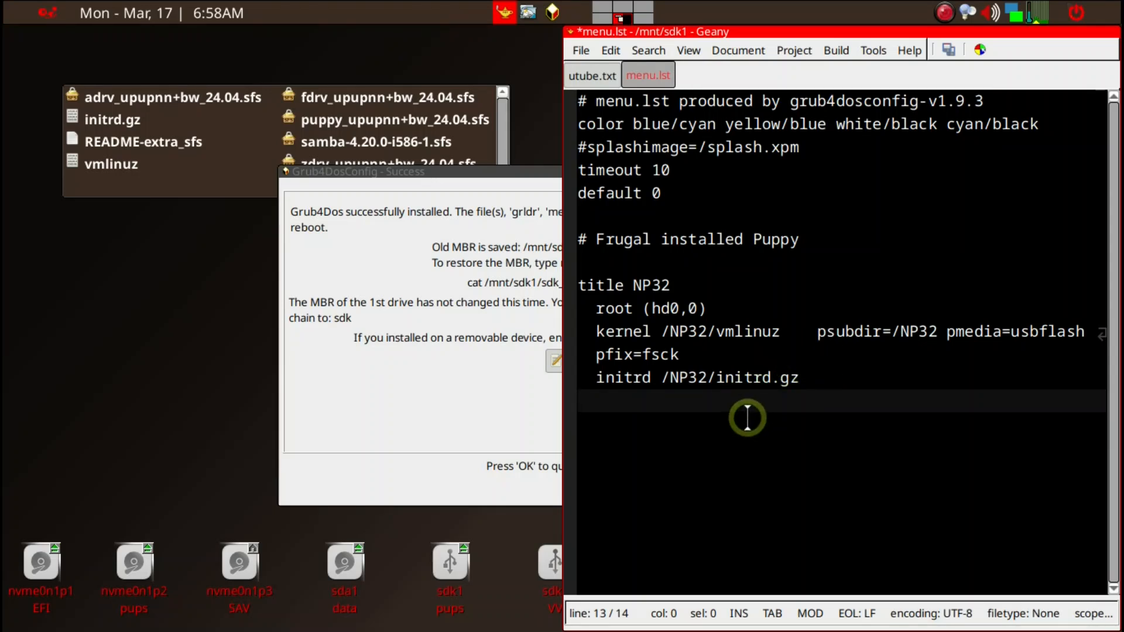
Insert "psave=VV:/save/" before pfix=fsck in the NP32 kernel line, save menu.lst, and close the editor and the Grub4Dos setup.
{"action": "key", "text": "super+Up"}
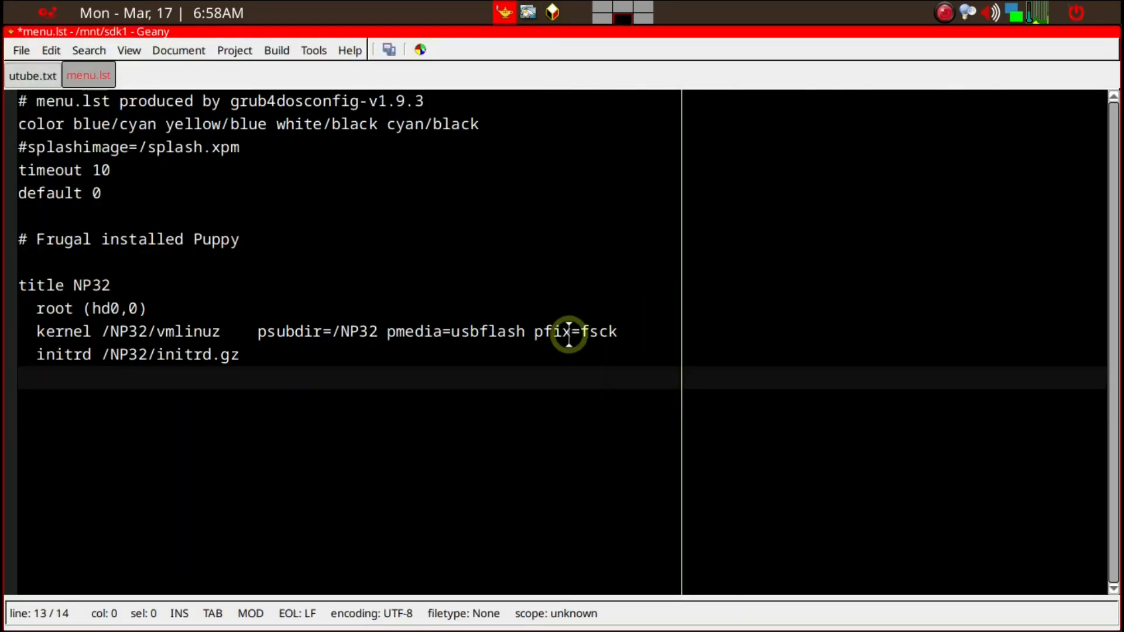
{"action": "left_click", "coordinate": [536, 332]}
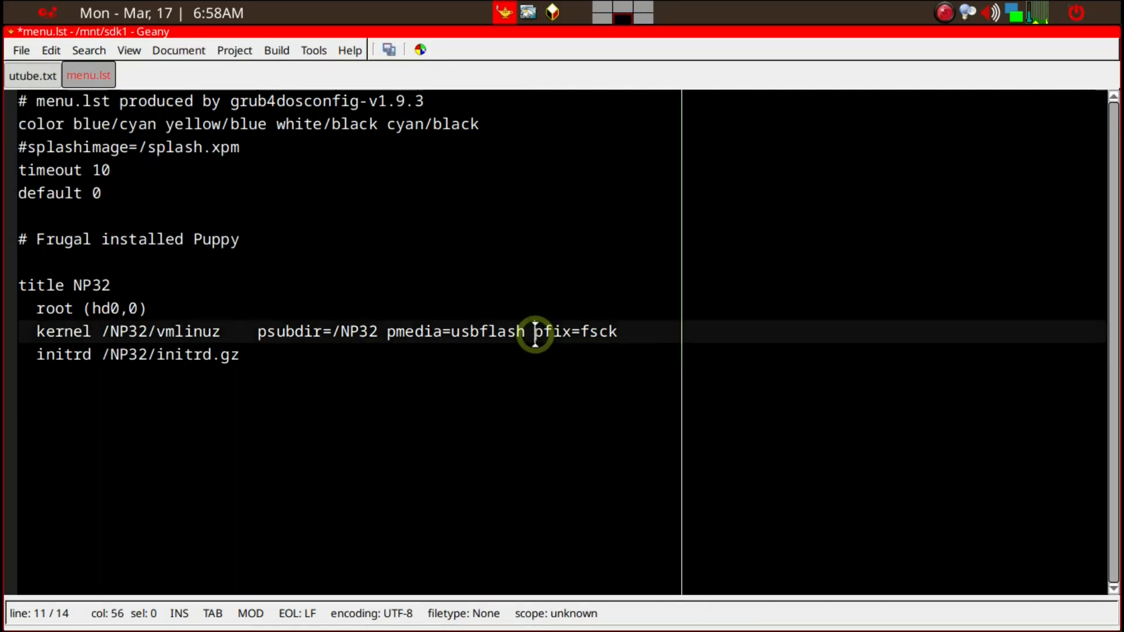
{"action": "type", "text": "psave"}
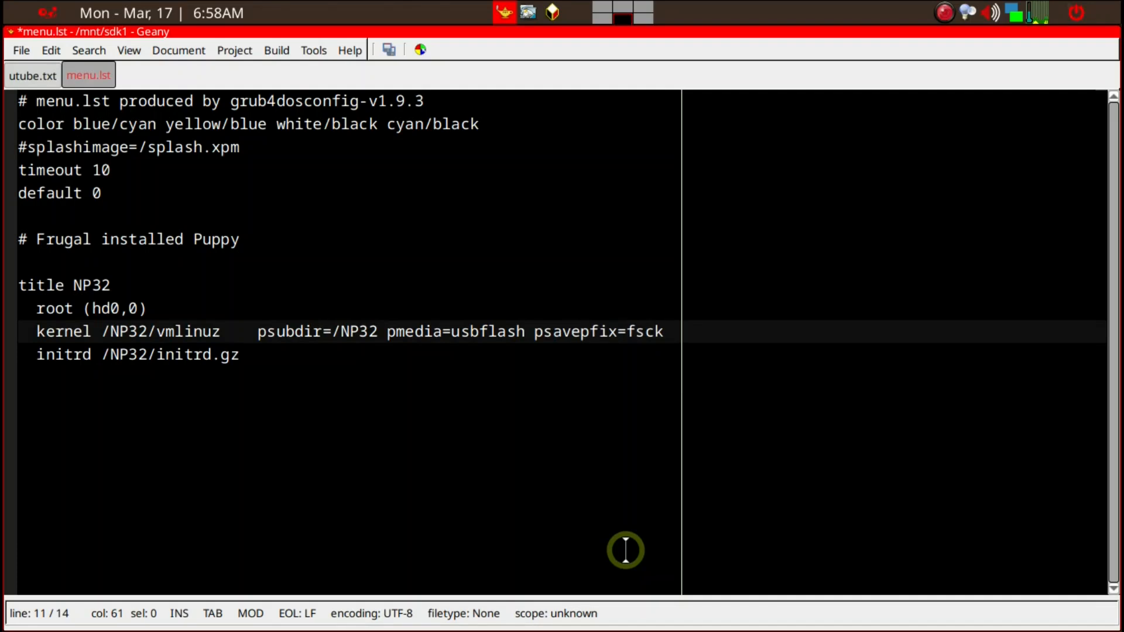
{"action": "type", "text": "="}
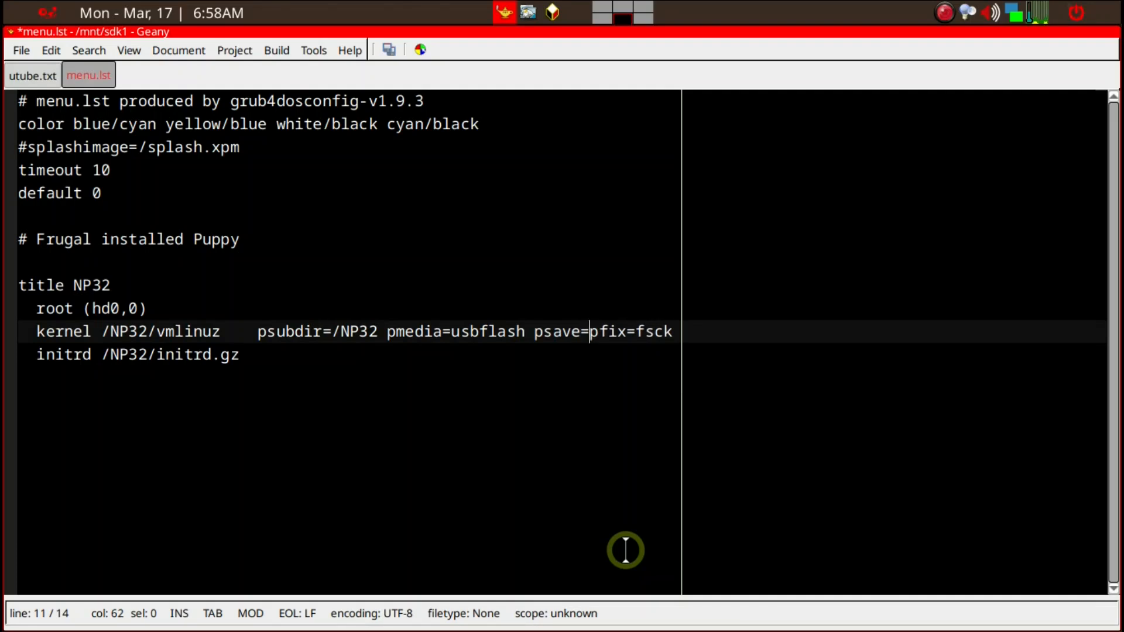
{"action": "type", "text": "VV"}
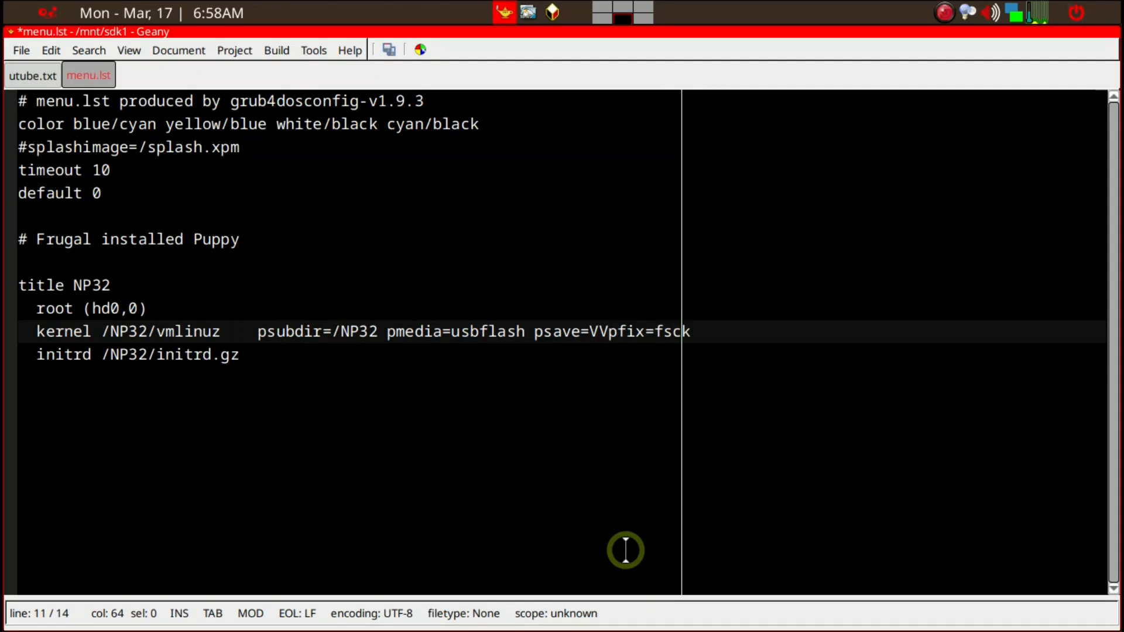
{"action": "type", "text": ":"}
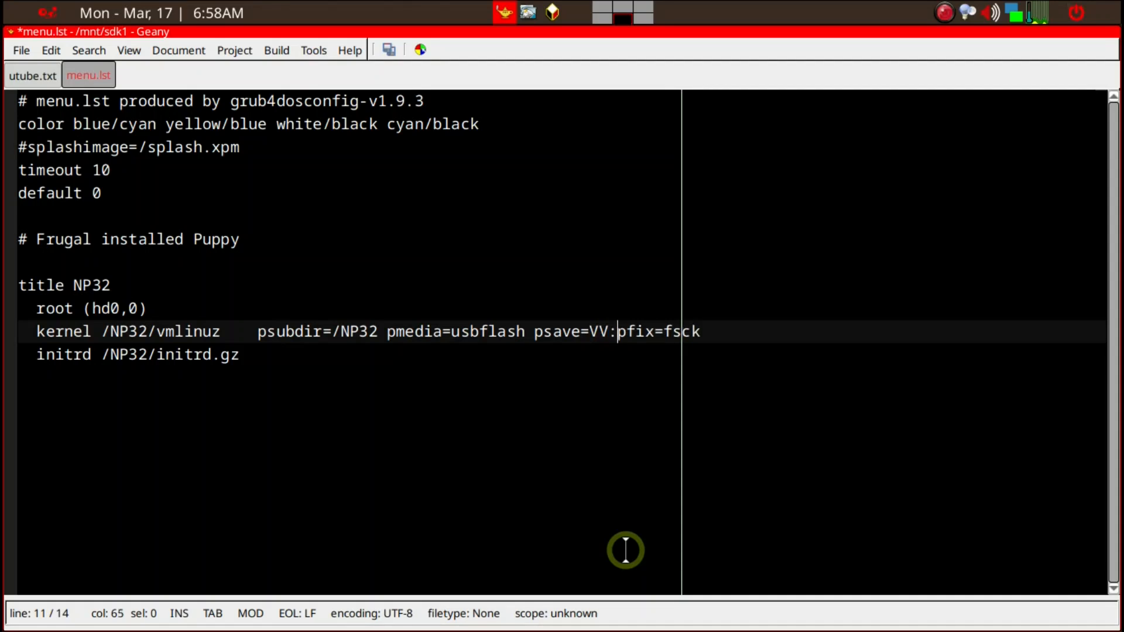
{"action": "type", "text": "/saae/"}
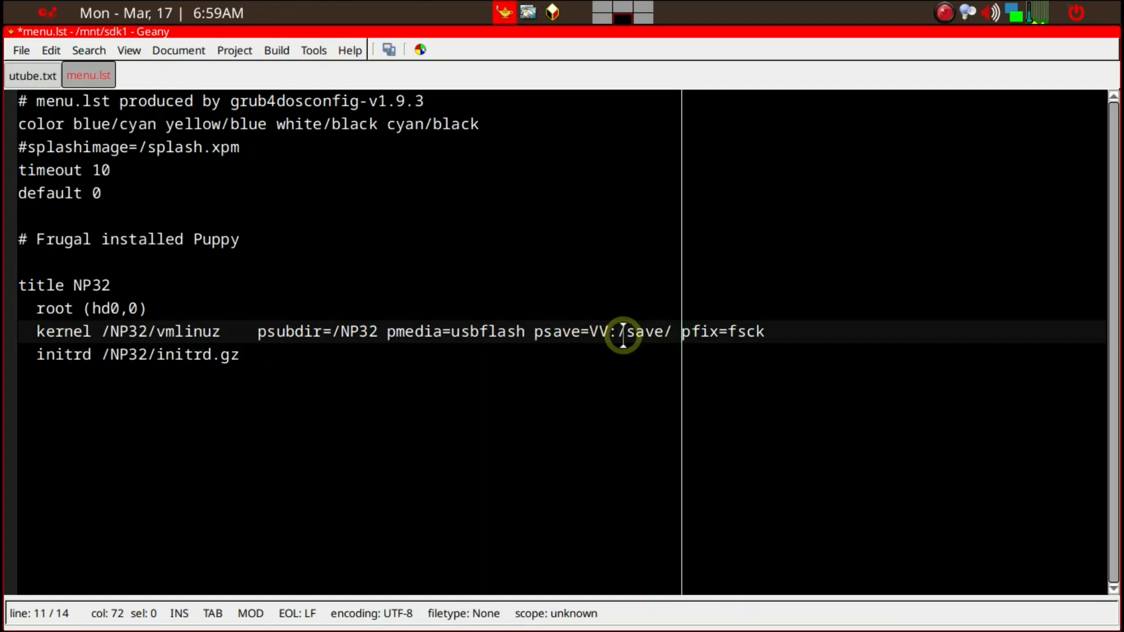
{"action": "left_click", "coordinate": [386, 58]}
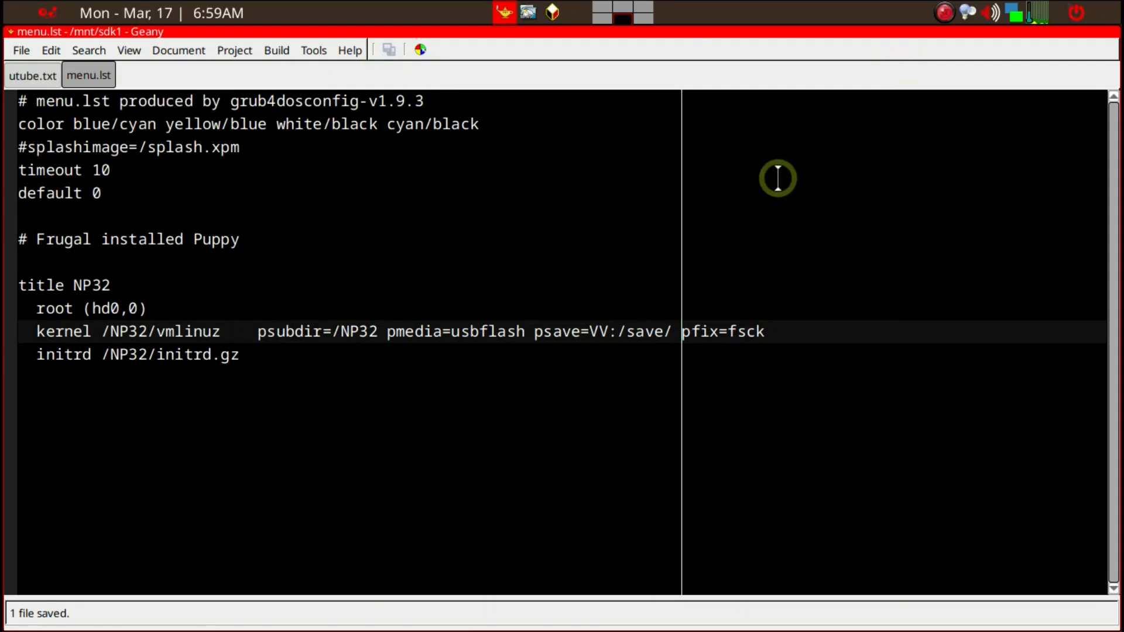
{"action": "key", "text": "ctrl+q"}
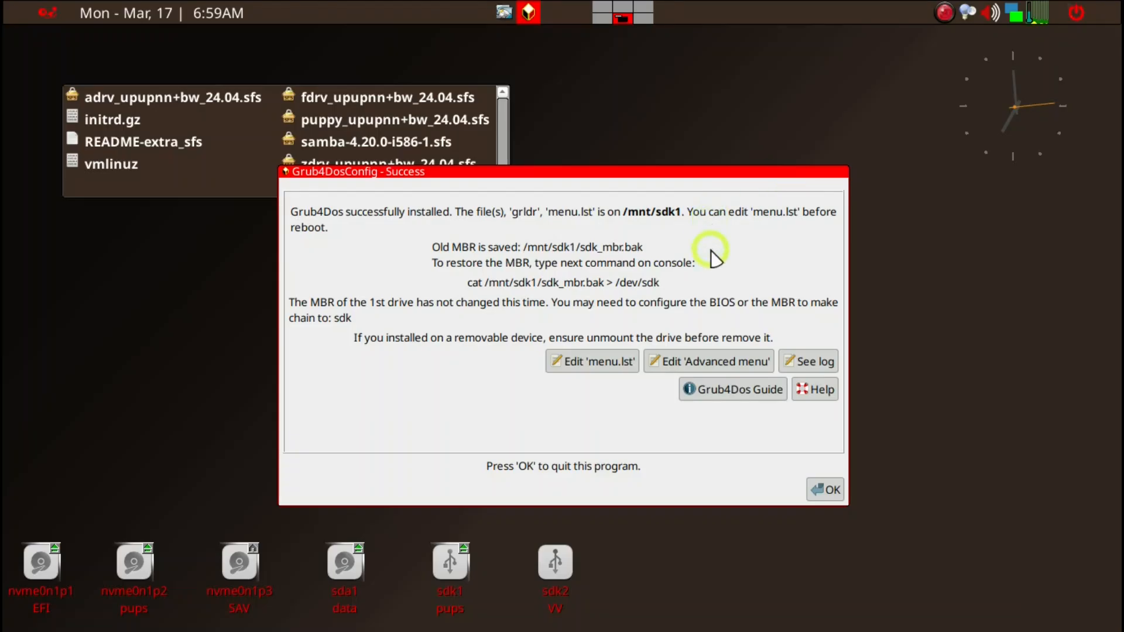
{"action": "left_click", "coordinate": [825, 488]}
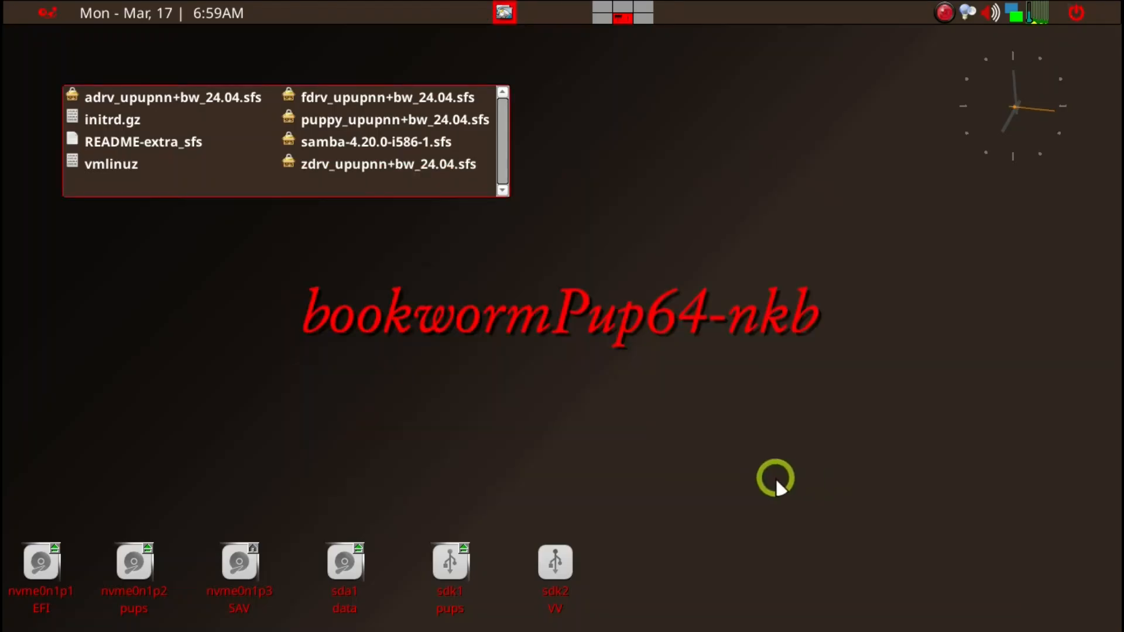
Mount the sdk2 (VV) partition and create a new folder named "save" in it.
{"action": "left_click", "coordinate": [555, 566]}
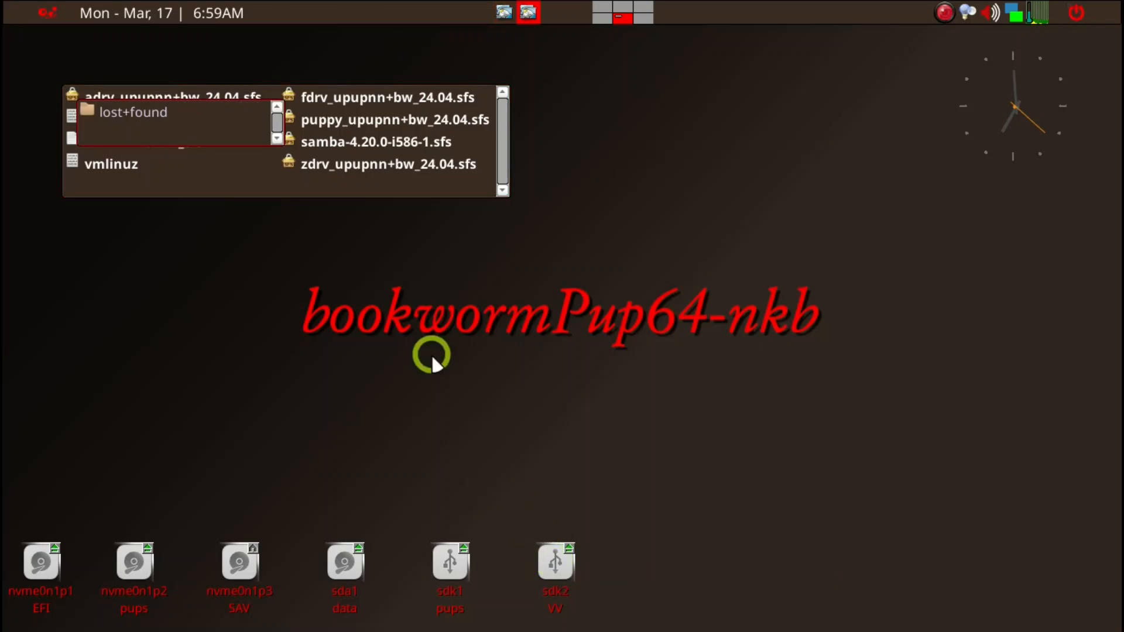
{"action": "right_click", "coordinate": [207, 124]}
{"action": "mouse_move", "coordinate": [211, 120]}
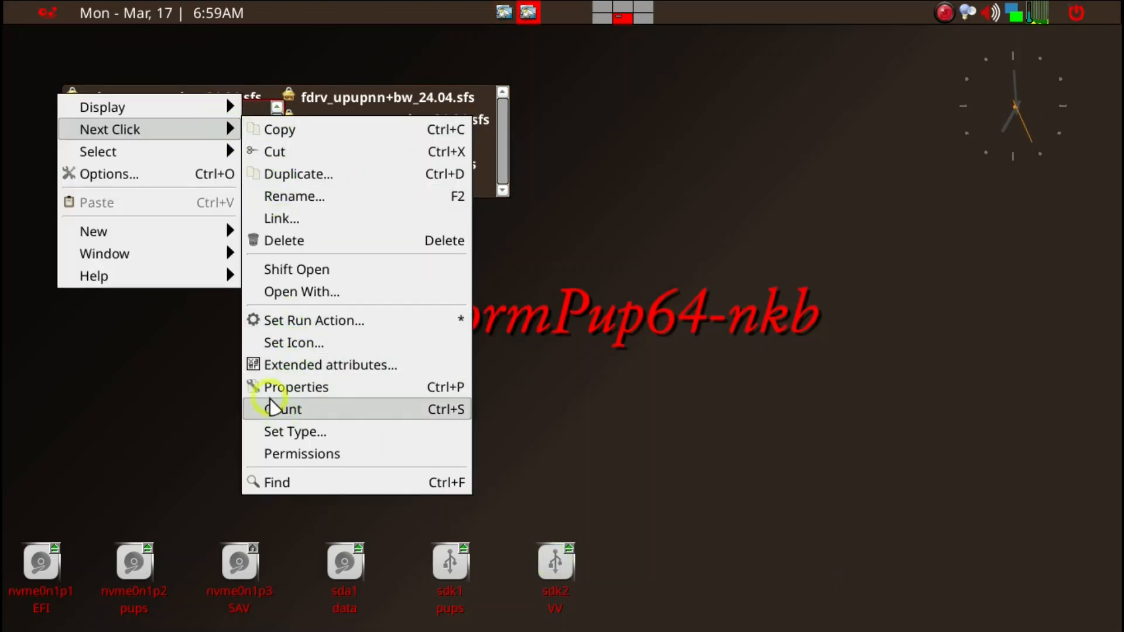
{"action": "mouse_move", "coordinate": [210, 234]}
{"action": "left_click", "coordinate": [277, 232]}
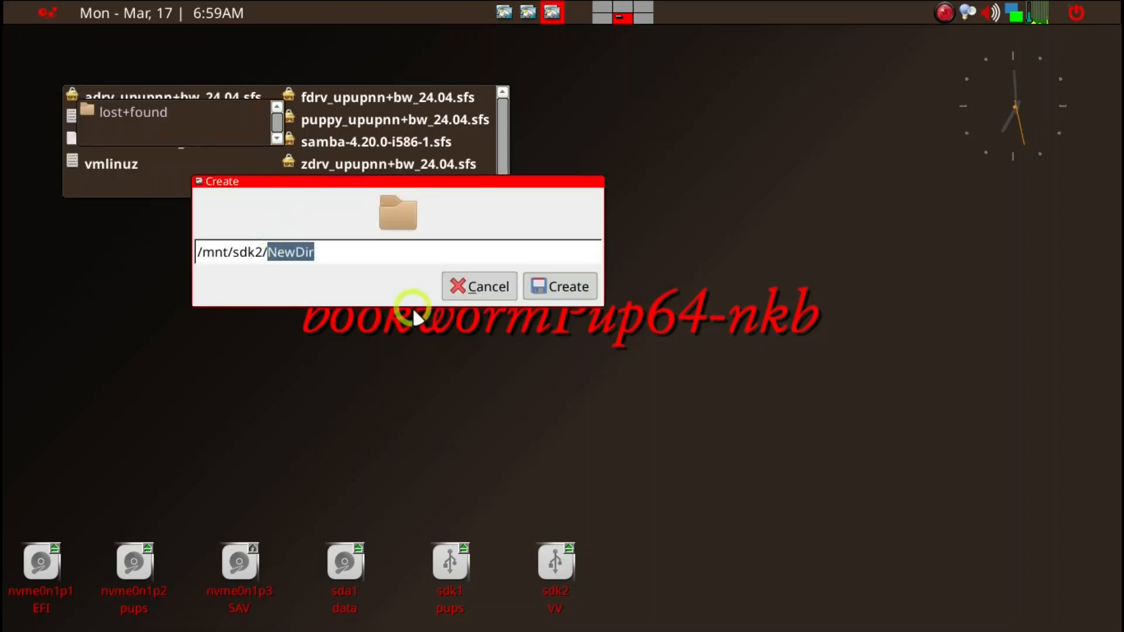
{"action": "type", "text": "sav"}
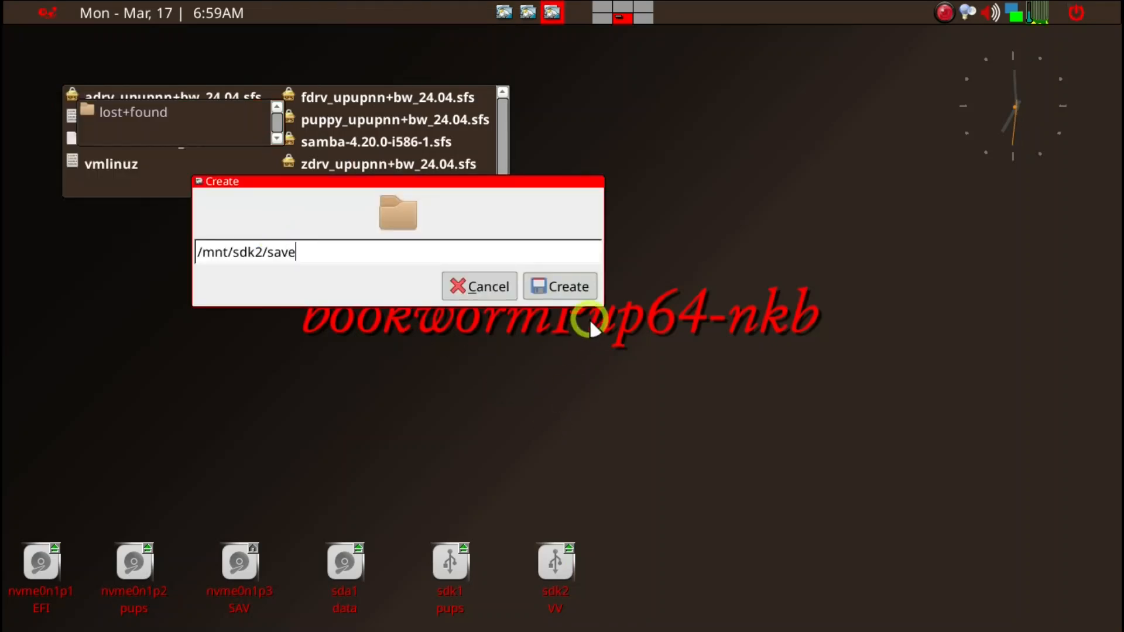
{"action": "left_click", "coordinate": [571, 285]}
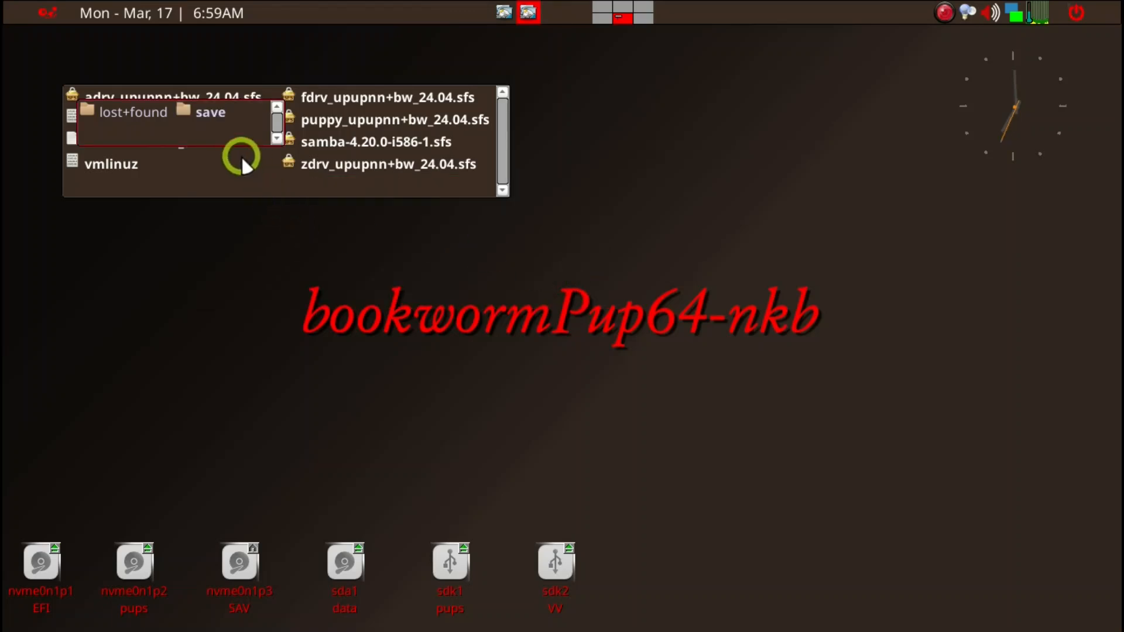